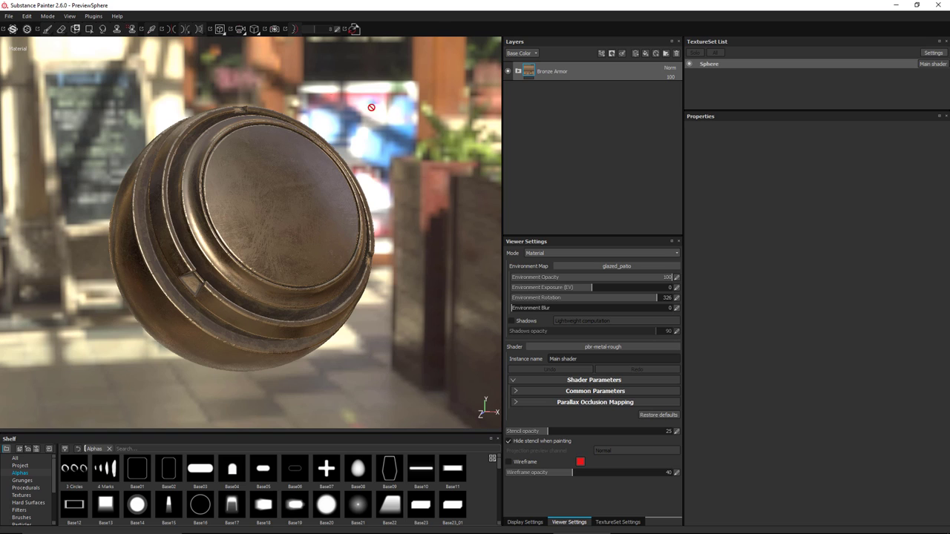
click(9, 16)
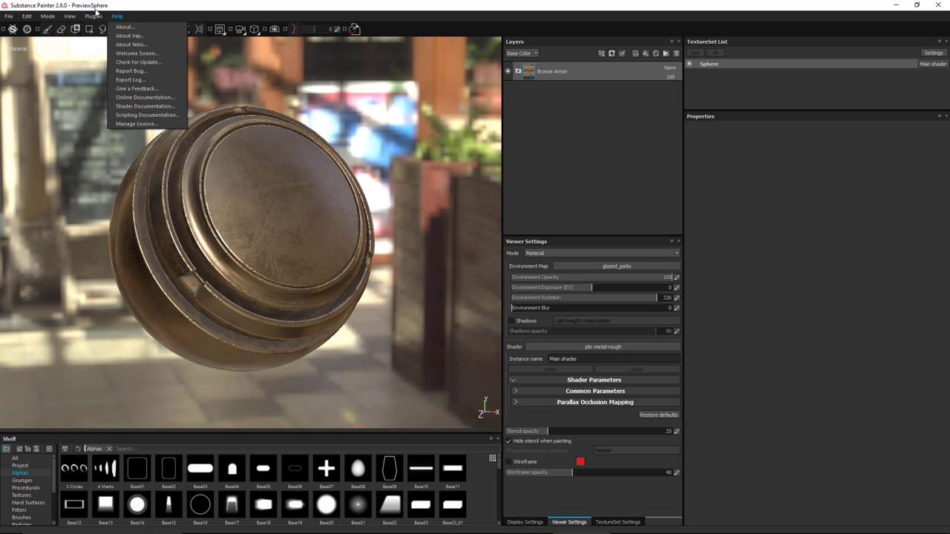
click(386, 113)
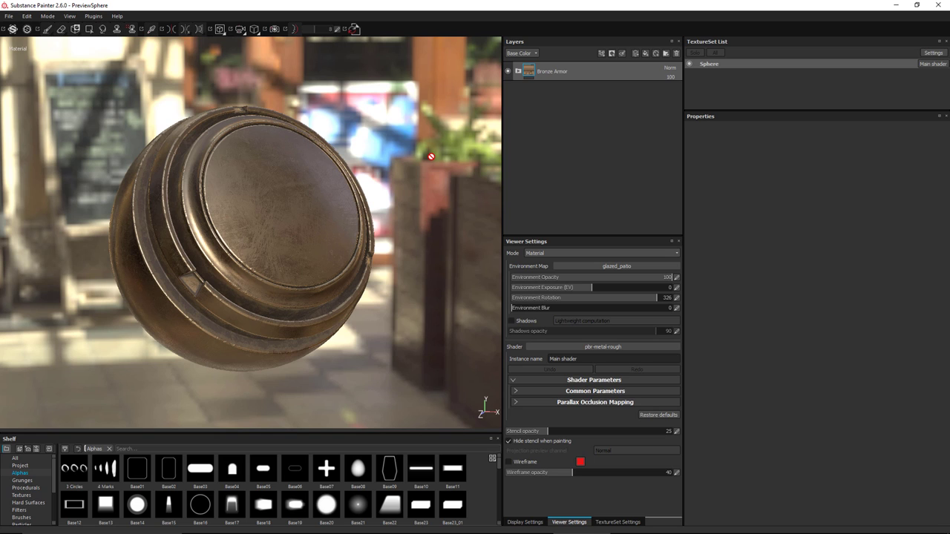
- Open the texture export settings and show the export preset configuration
right_click(397, 150)
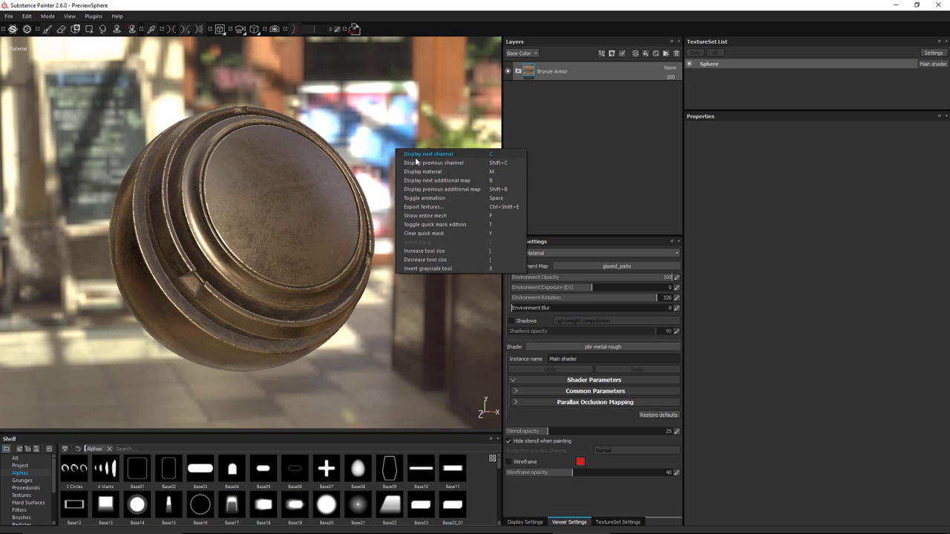
click(435, 207)
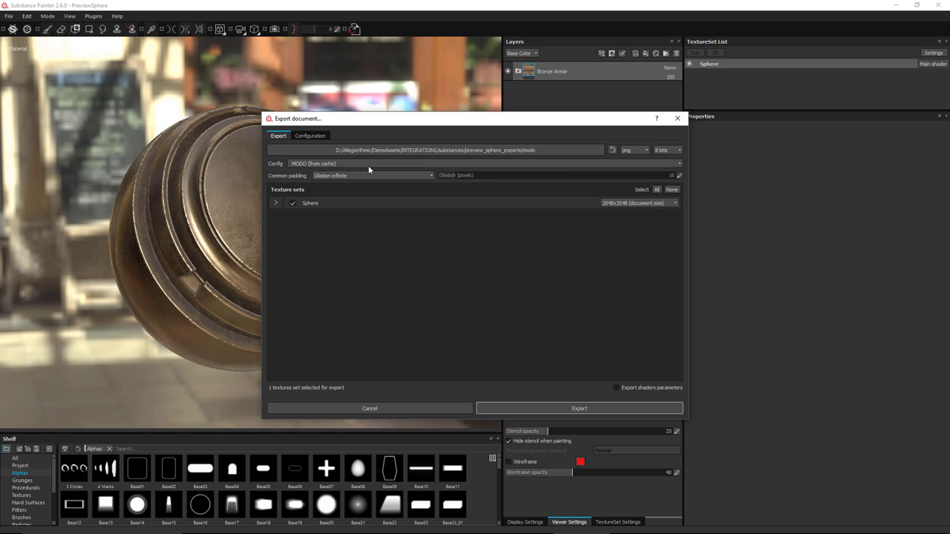
click(310, 137)
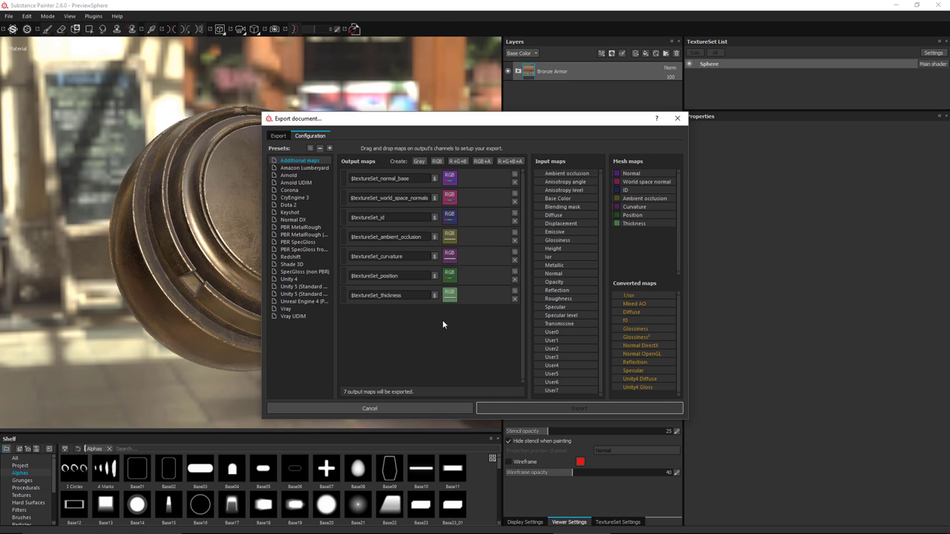
drag(377, 119, 493, 120)
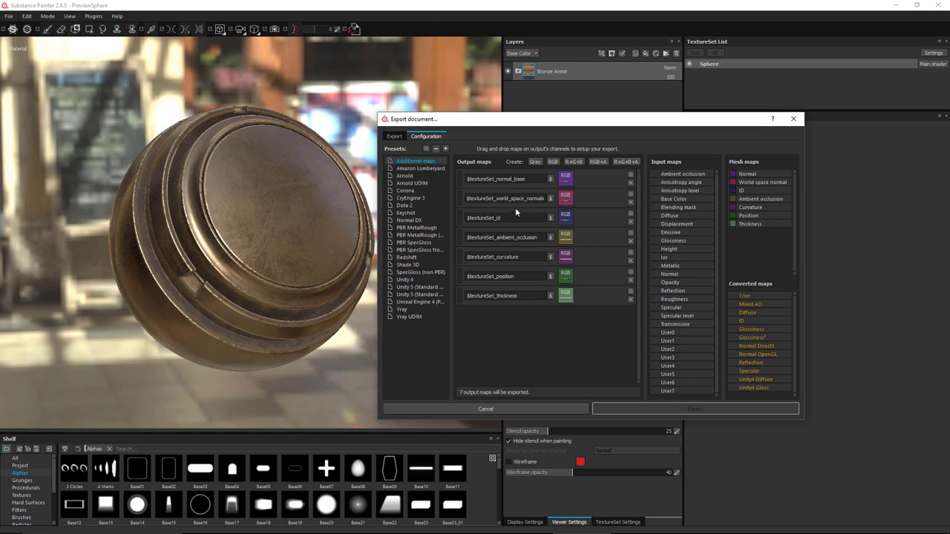
- Create a new export preset and rename it MODO
click(445, 150)
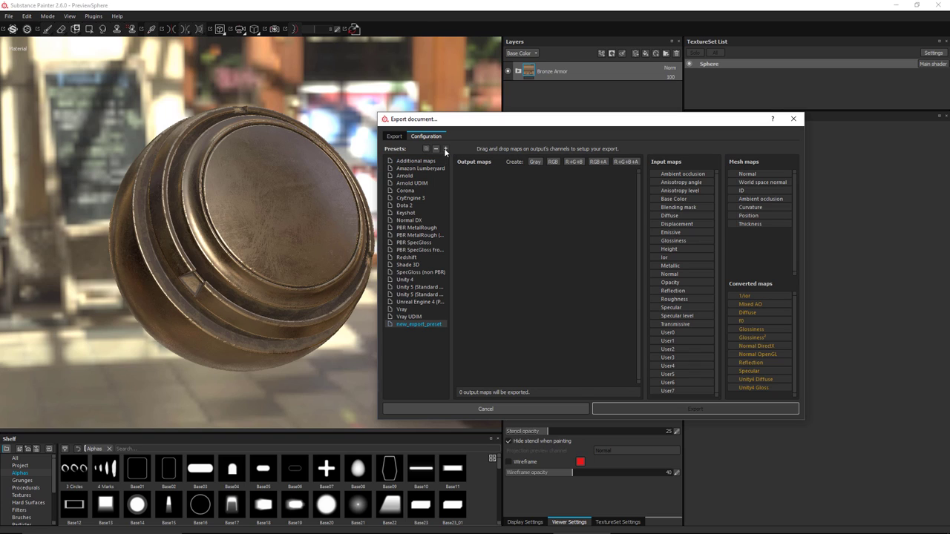
right_click(434, 327)
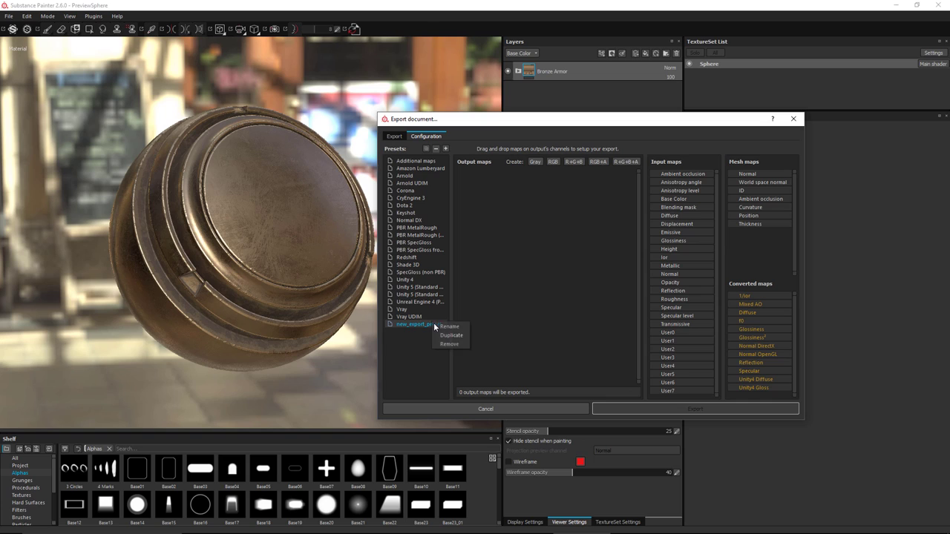
click(454, 330)
text(MOO)
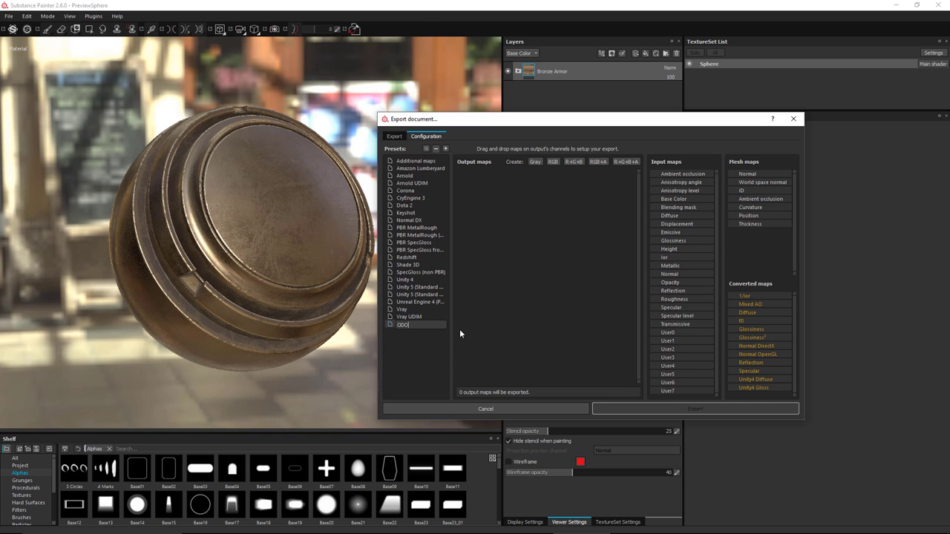
text(O)
key(Return)
- Add an RGB output map named $mesh_$textureSet_diffuse and assign the converted Diffuse map to its RGB channels
click(554, 163)
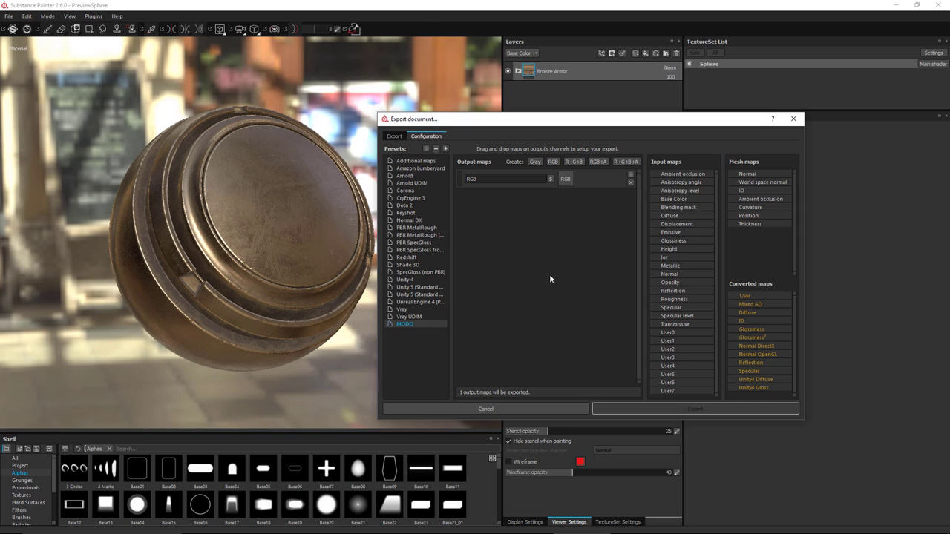
double_click(461, 178)
key(BackSpace)
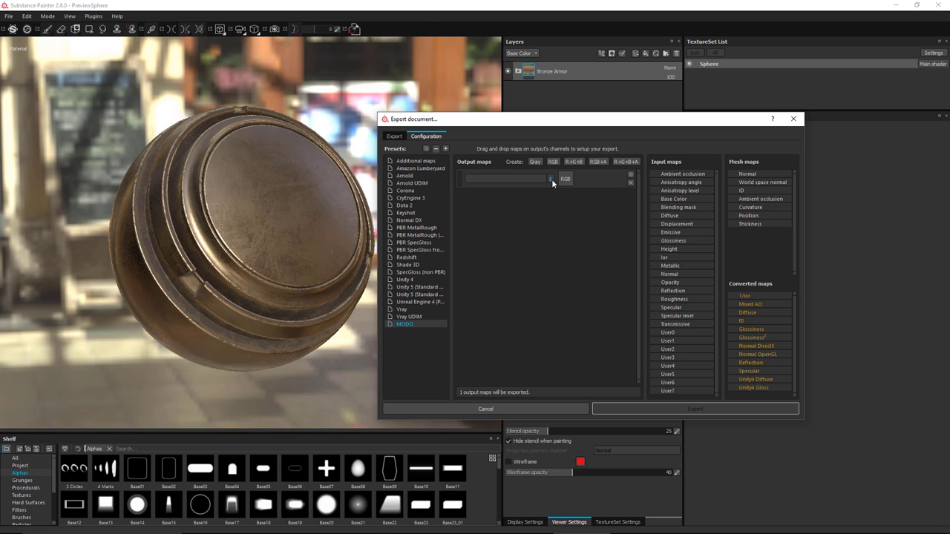
click(551, 179)
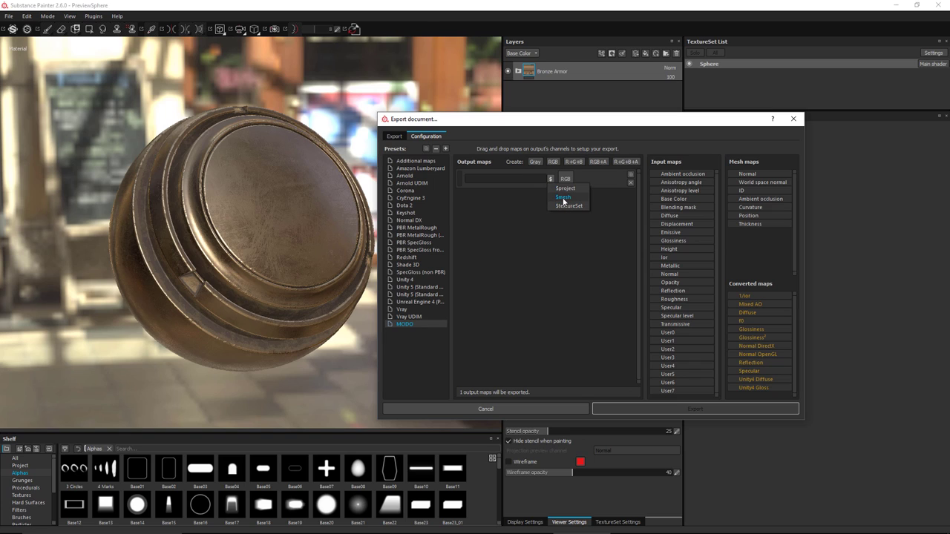
click(563, 198)
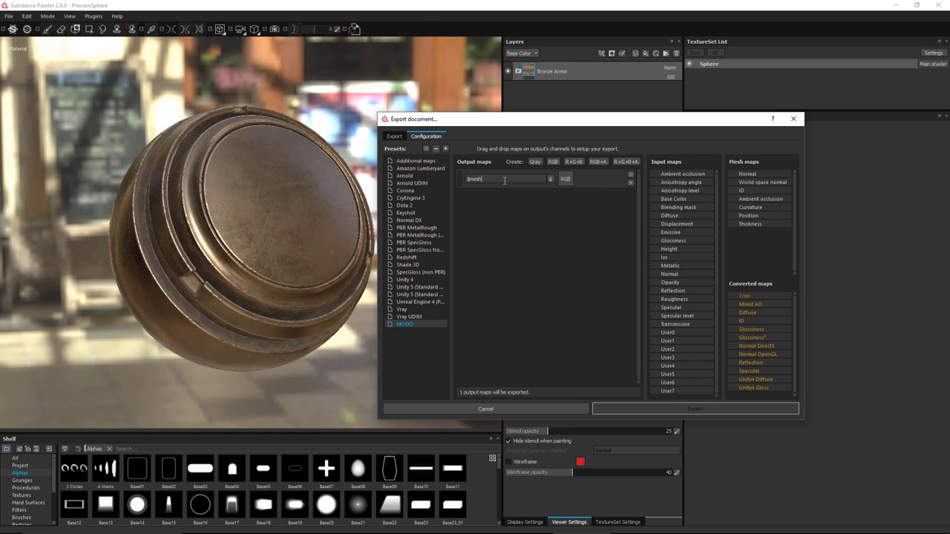
click(550, 179)
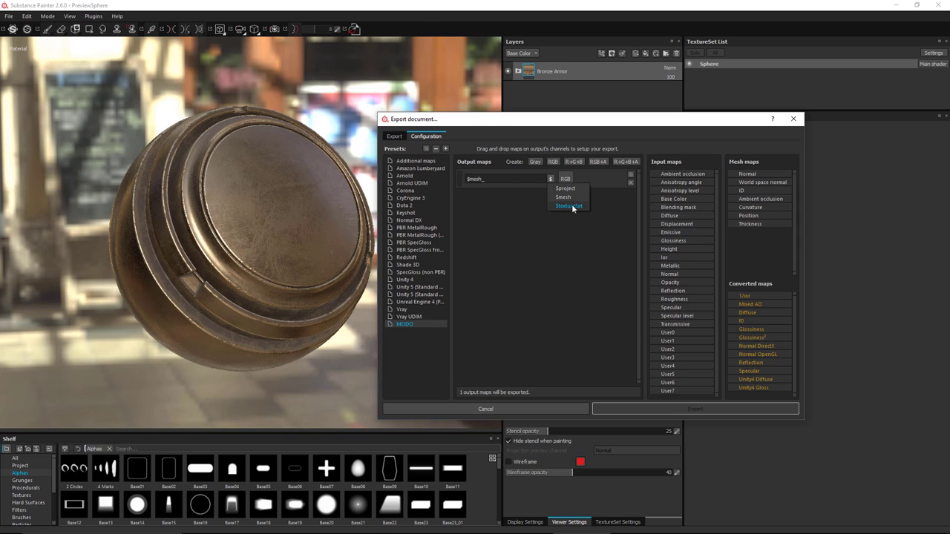
click(564, 206)
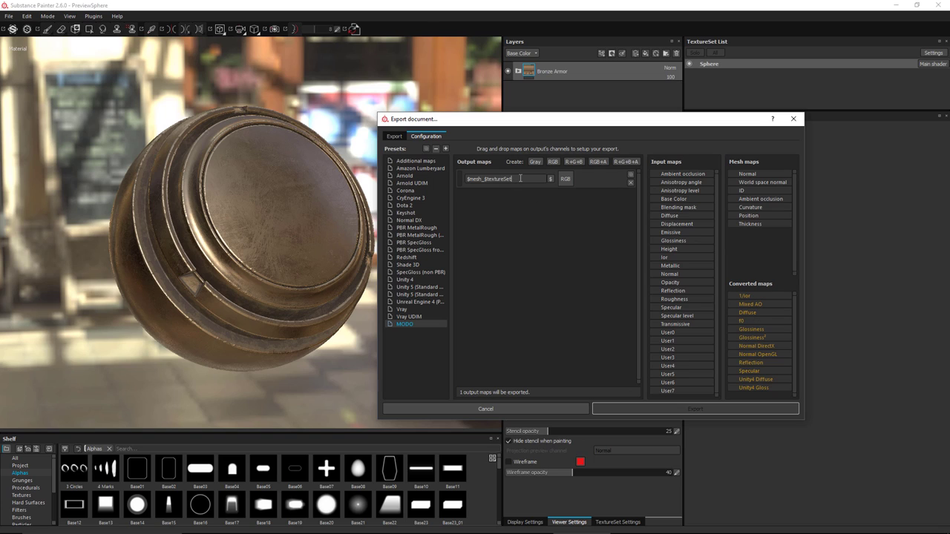
text(diffuse)
click(506, 294)
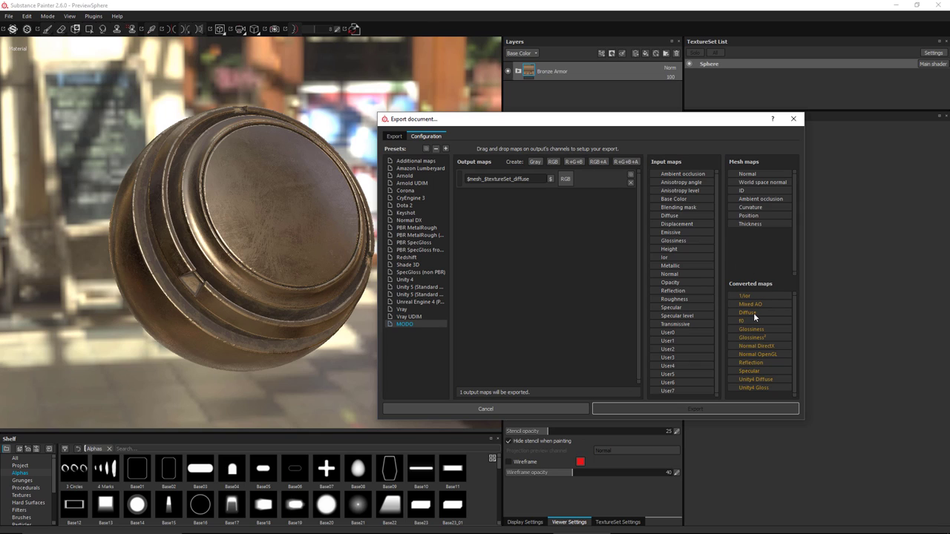
drag(753, 312, 569, 180)
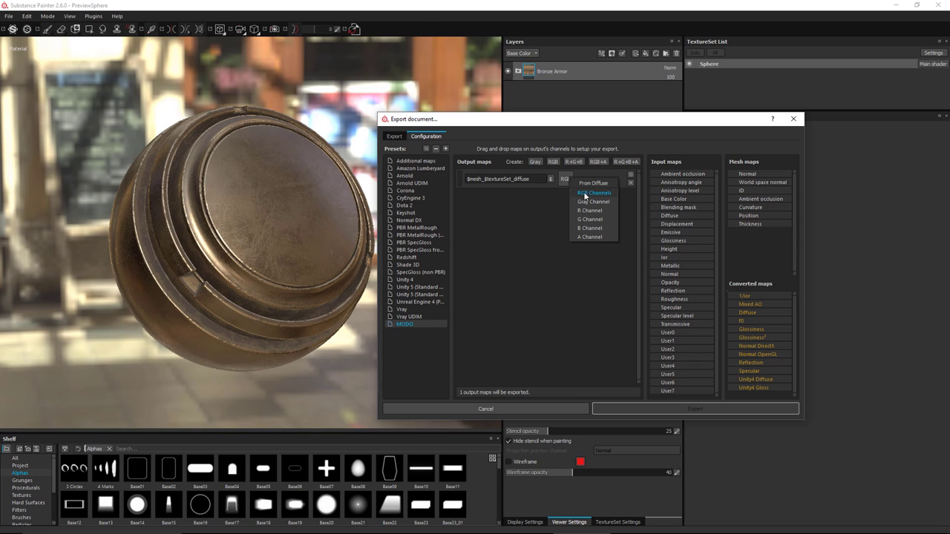
click(593, 193)
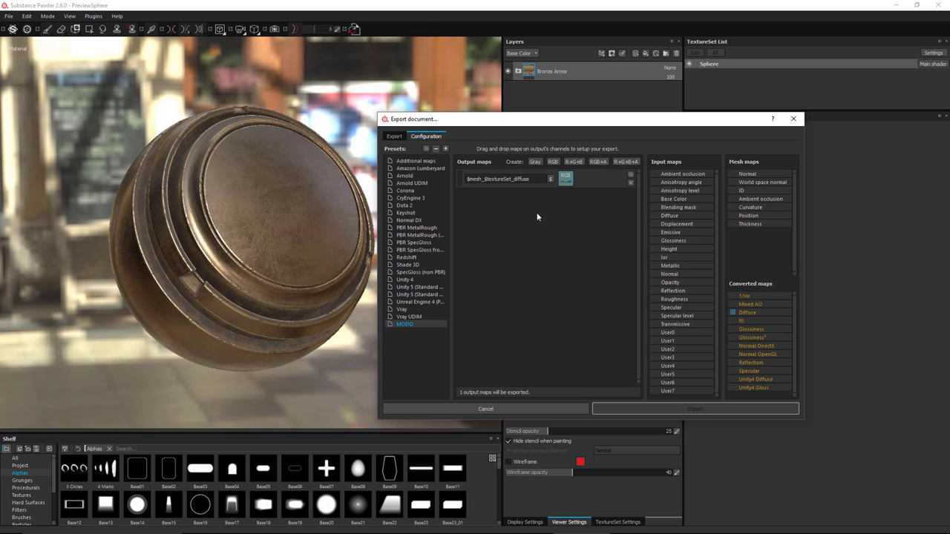
- Duplicate the diffuse output as $mesh_$textureSet_normal and assign the converted Normal OpenGL map to its RGB channels
click(630, 176)
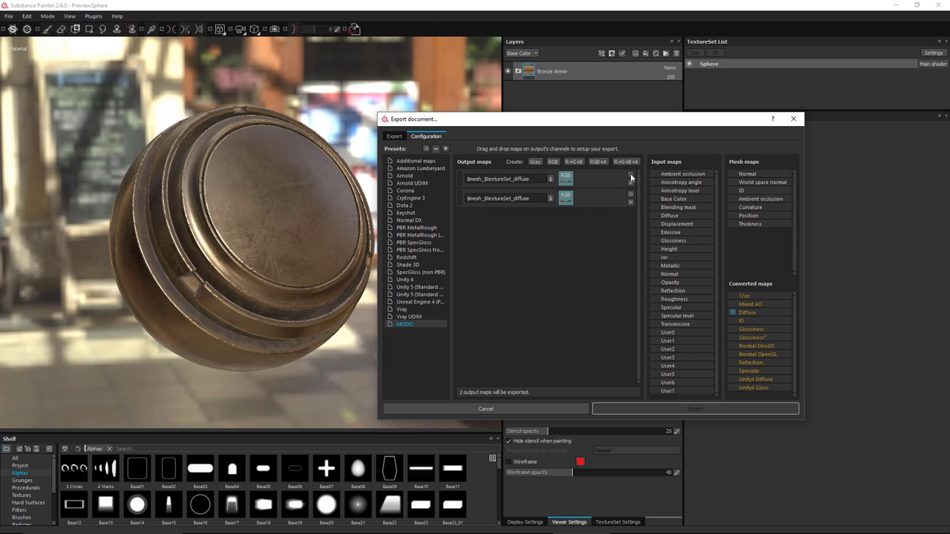
click(532, 202)
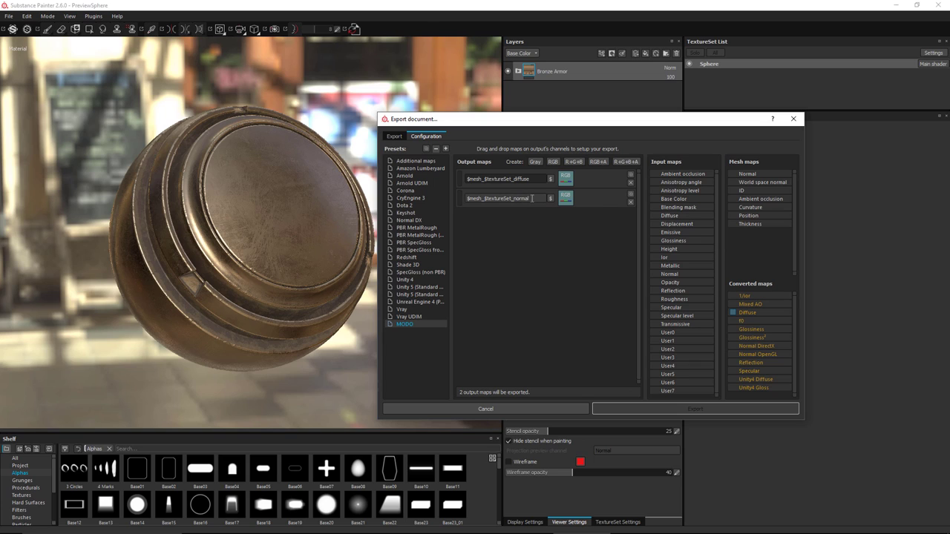
text(normal)
key(Return)
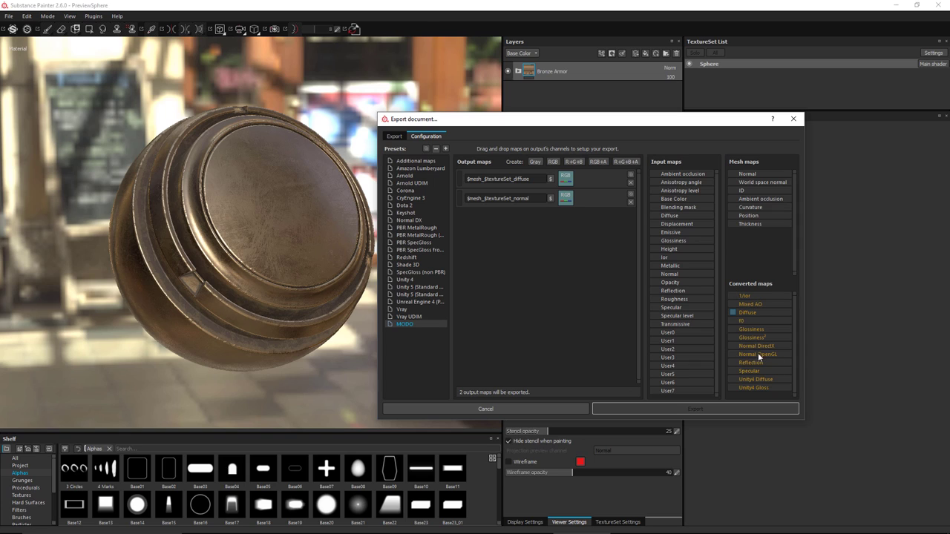
drag(770, 357, 566, 197)
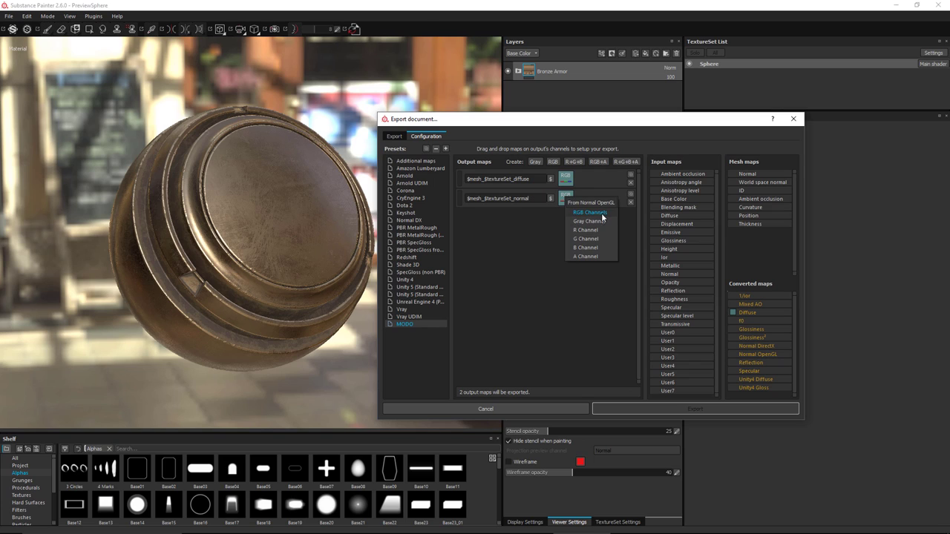
click(594, 212)
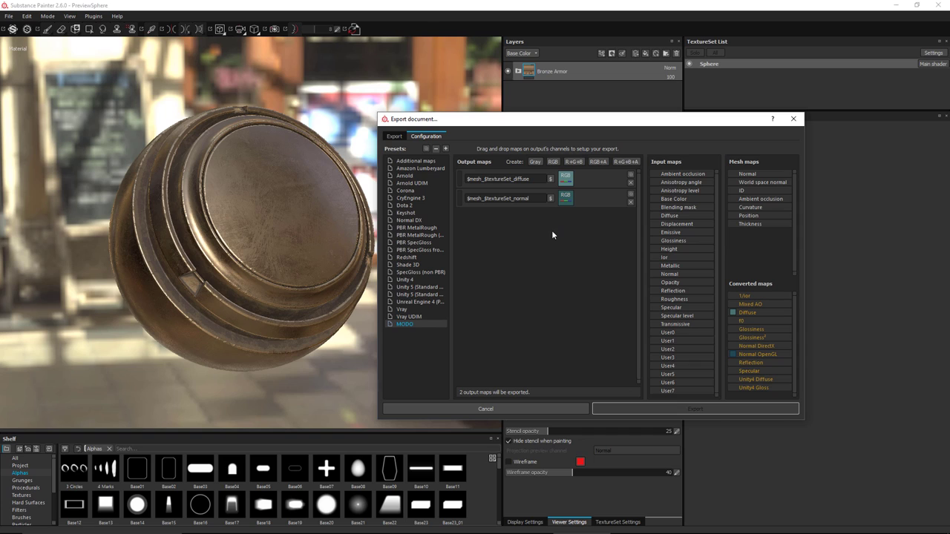
- Duplicate the normal output as $mesh_$textureSet_specular and assign the converted Specular map to its RGB channels
click(631, 194)
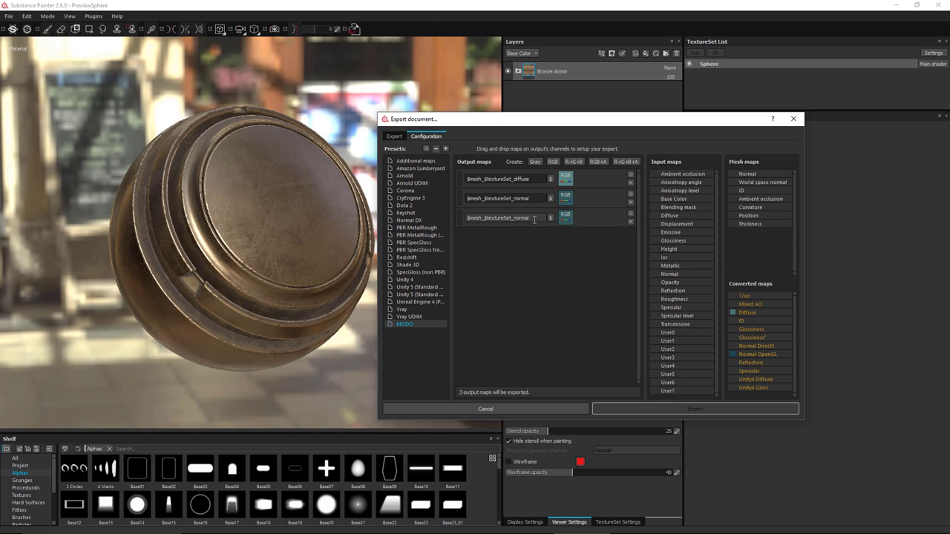
key(BackSpace)
key(BackSpace)
key(BackSpace)
text(specular)
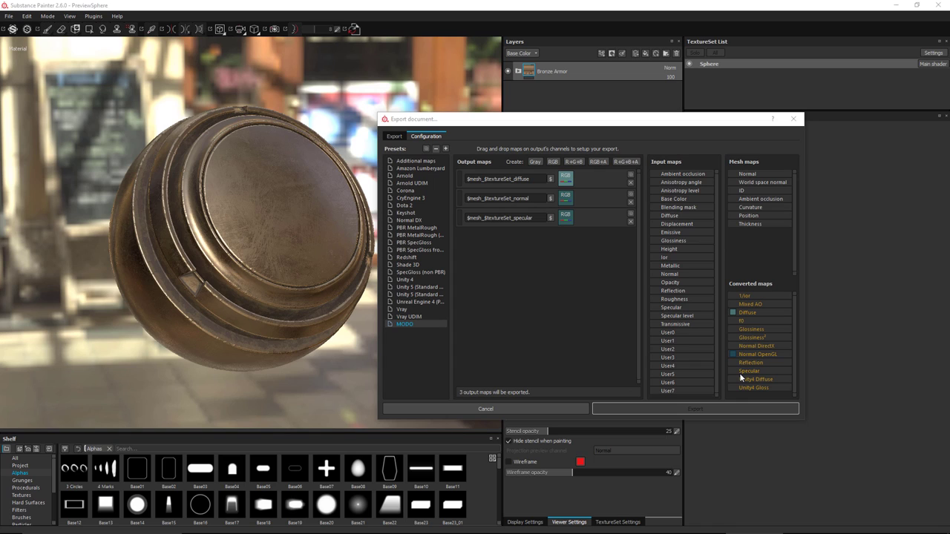
drag(745, 375, 568, 219)
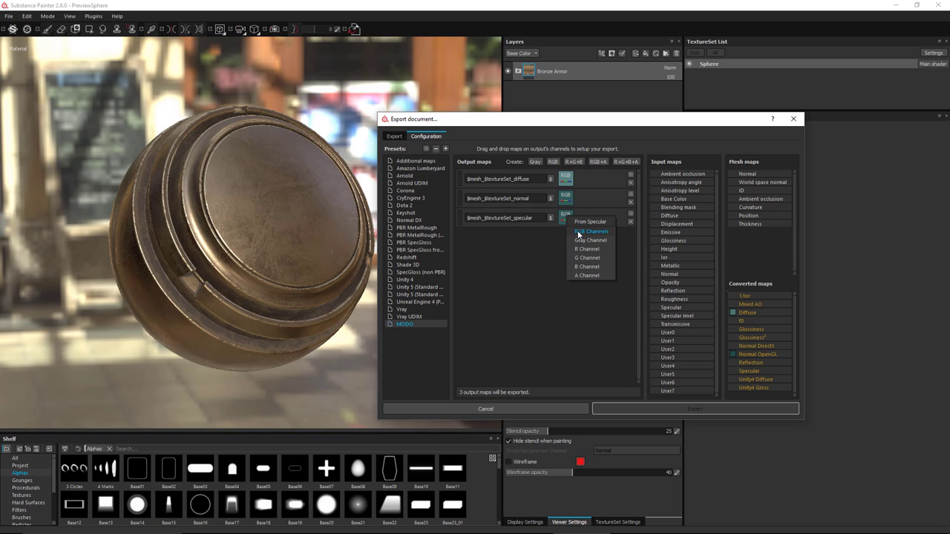
click(591, 231)
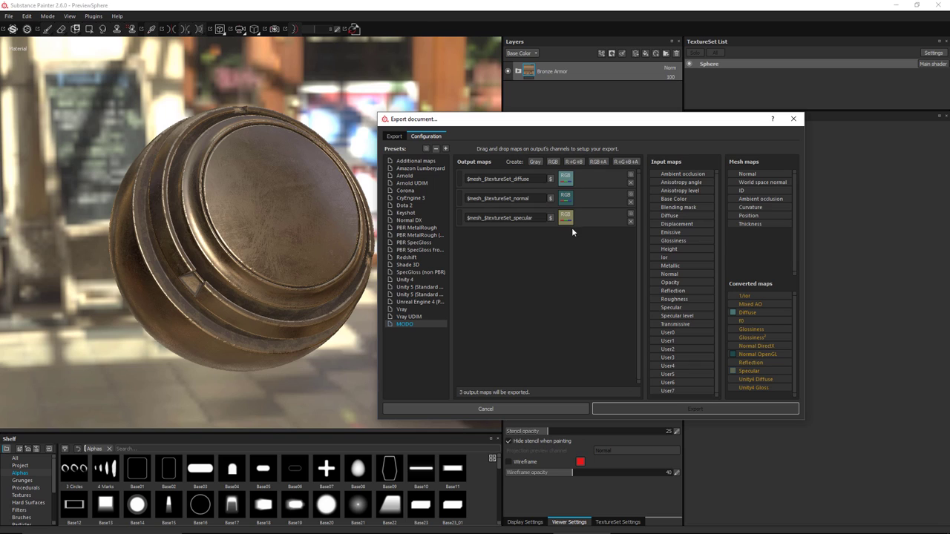
- Add a grayscale output map to the MODO preset and name it $mesh_$textureSet using the name variables
click(533, 161)
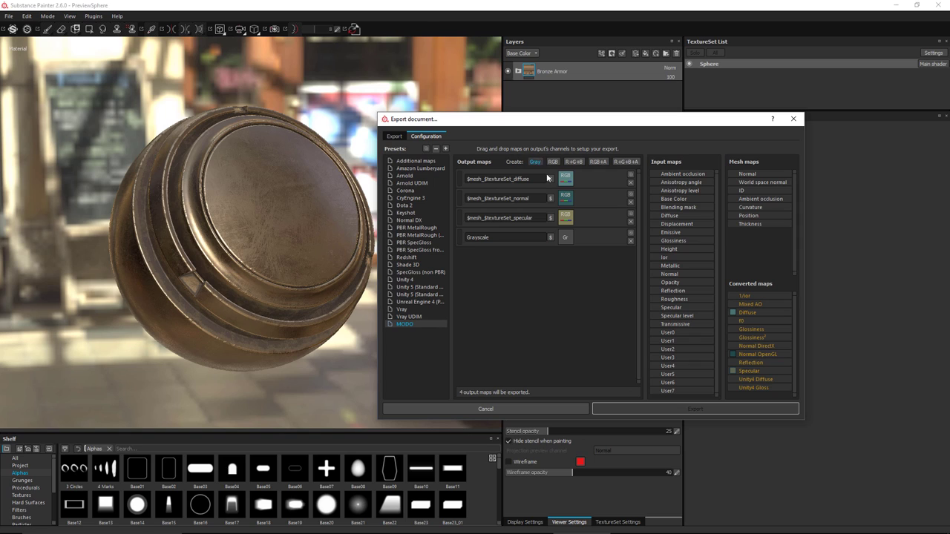
double_click(497, 236)
key(BackSpace)
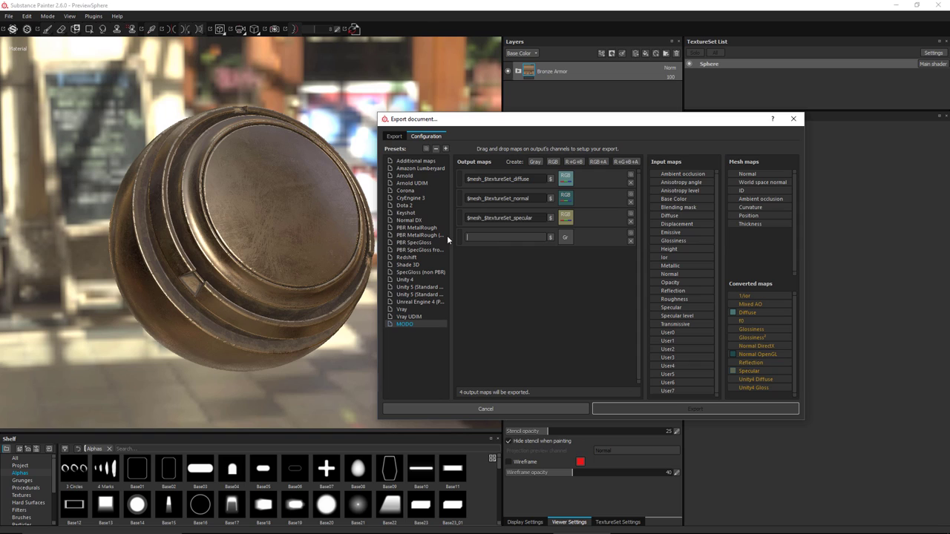
click(550, 236)
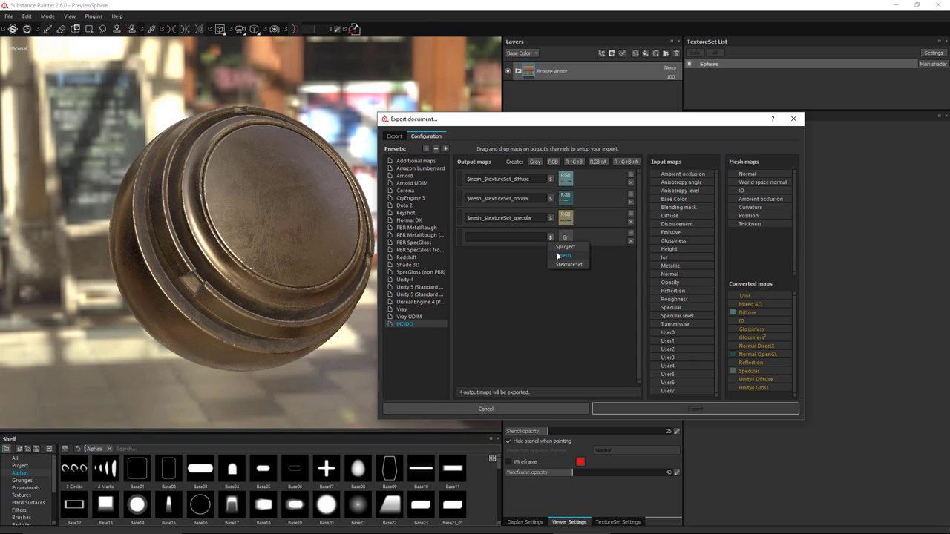
click(562, 245)
text(_)
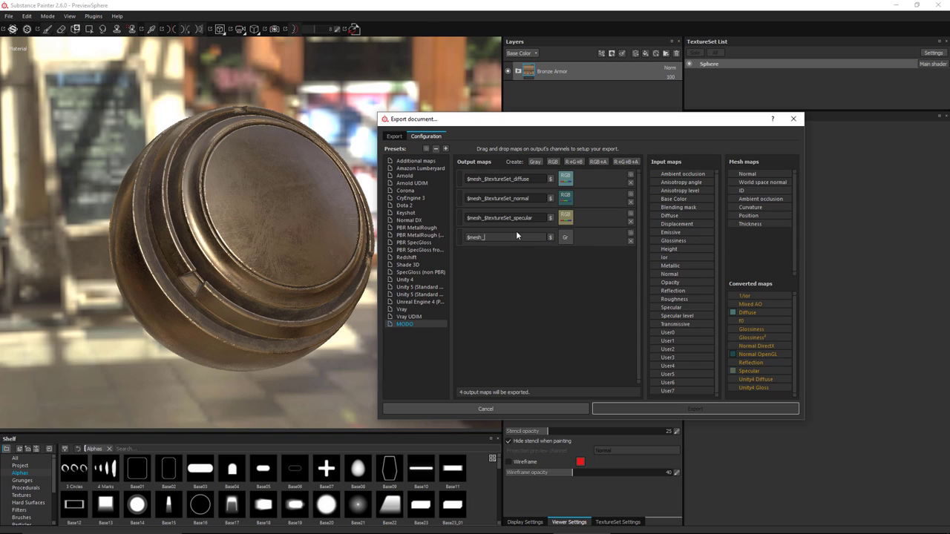
click(550, 237)
click(564, 264)
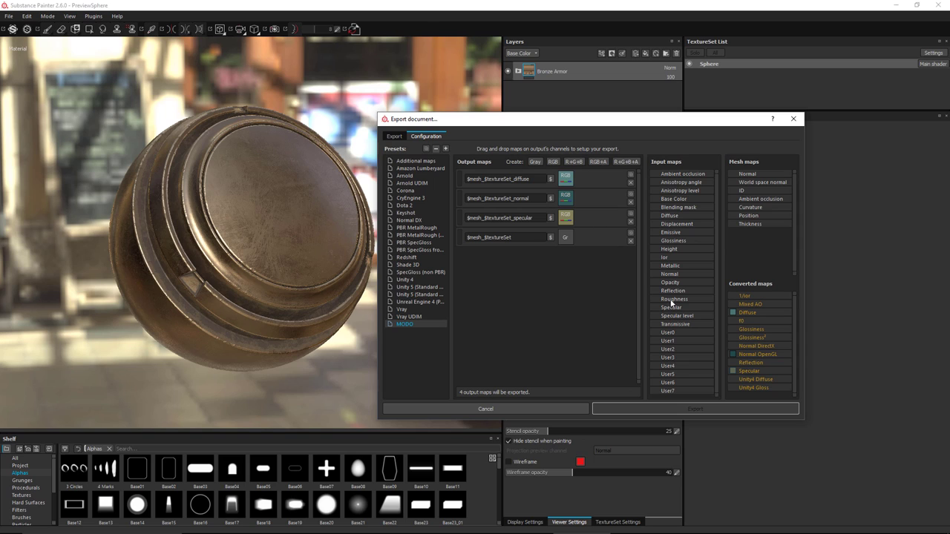
- Assign the Roughness input map to the grayscale output's gray channel and complete its name as $mesh_$textureSet_roughness
drag(672, 300, 564, 238)
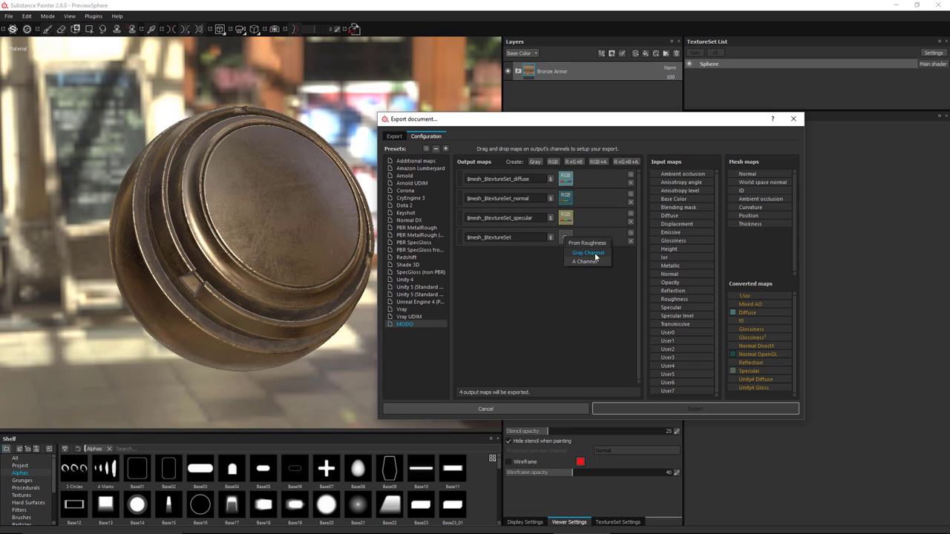
click(590, 253)
click(529, 237)
text(_roughness)
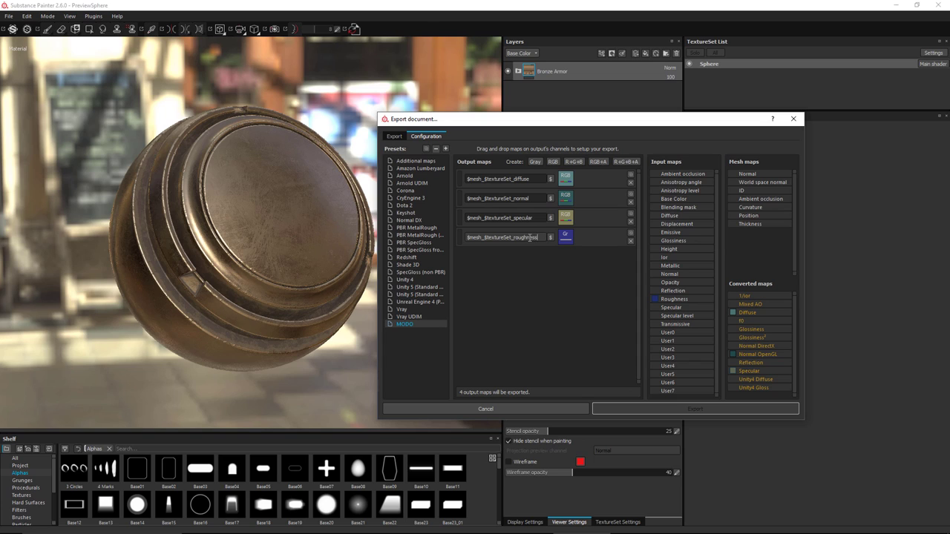
key(Return)
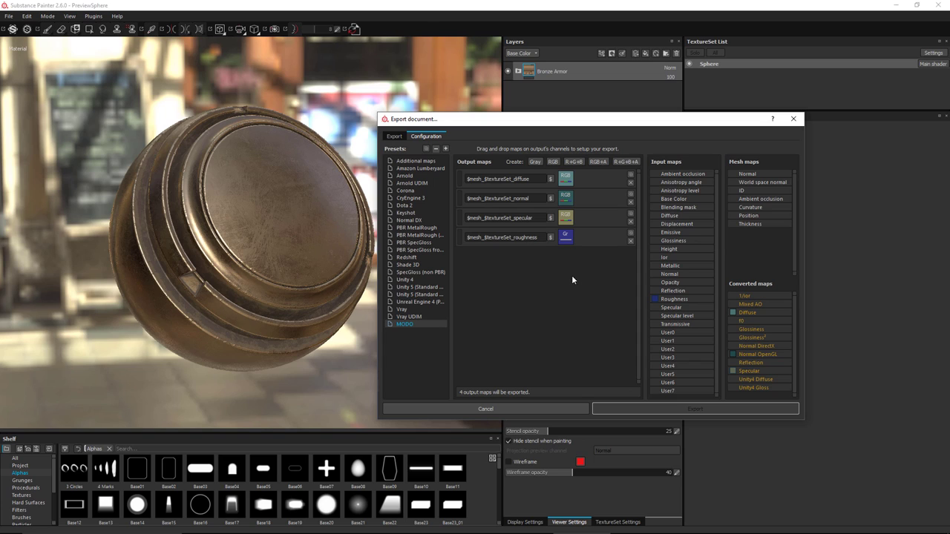
- Duplicate the roughness output map in the MODO preset and name the copy $mesh_$textureSet_f0
click(630, 233)
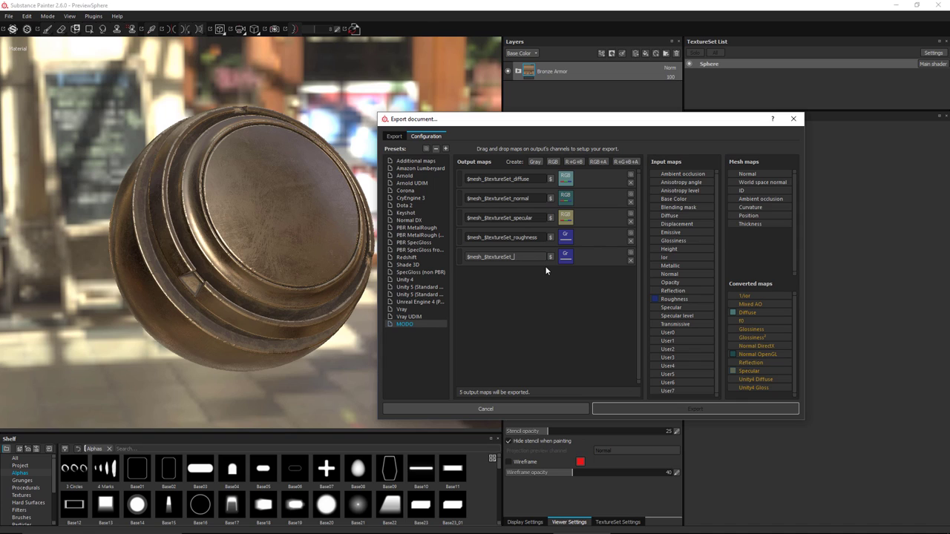
text(0)
key(Return)
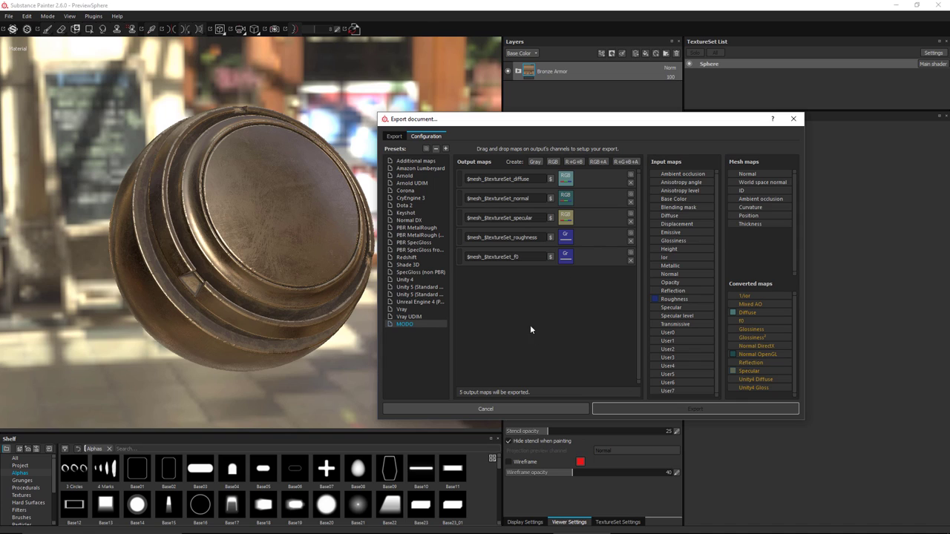
- Assign the converted f0 map to the new output's gray channel and rename the output $mesh_$textureSet_specularAmount
drag(747, 319, 746, 324)
drag(743, 320, 568, 256)
click(590, 271)
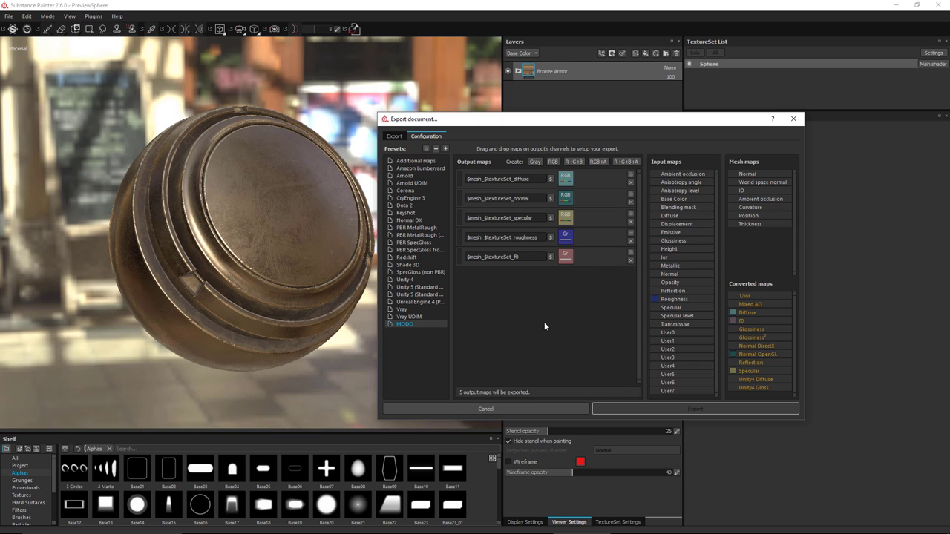
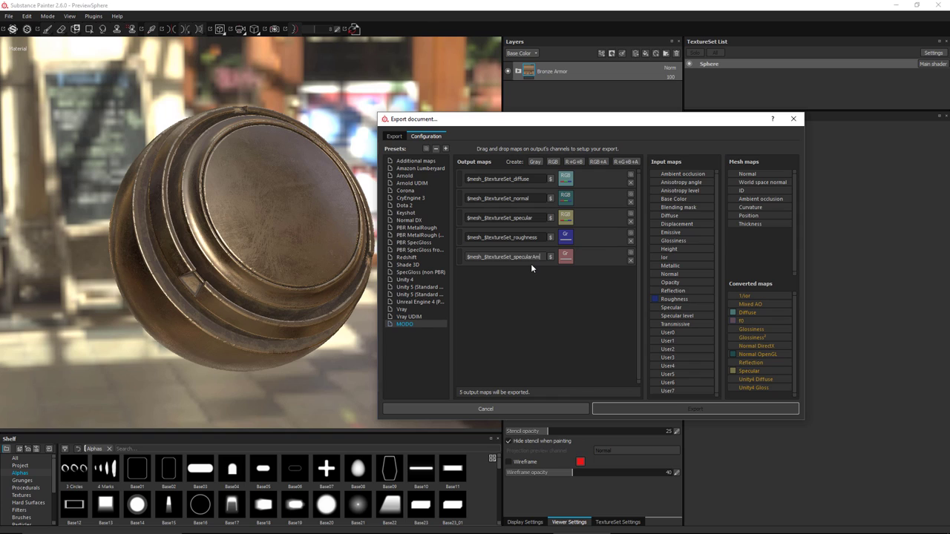
text(Amount)
- Duplicate the specularAmount output as $mesh_$textureSet_ao and assign the Ambient occlusion mesh map to its gray channel
click(630, 252)
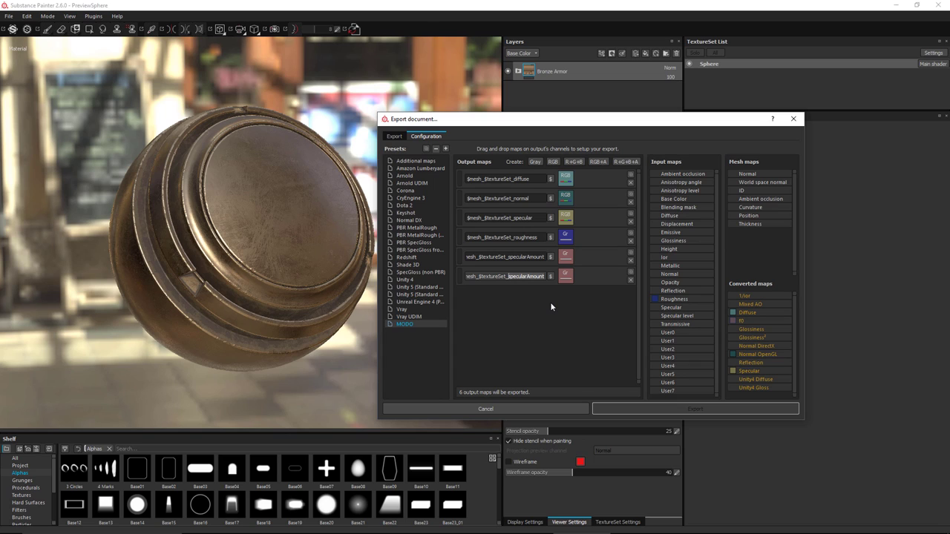
text(ao)
drag(761, 196, 569, 279)
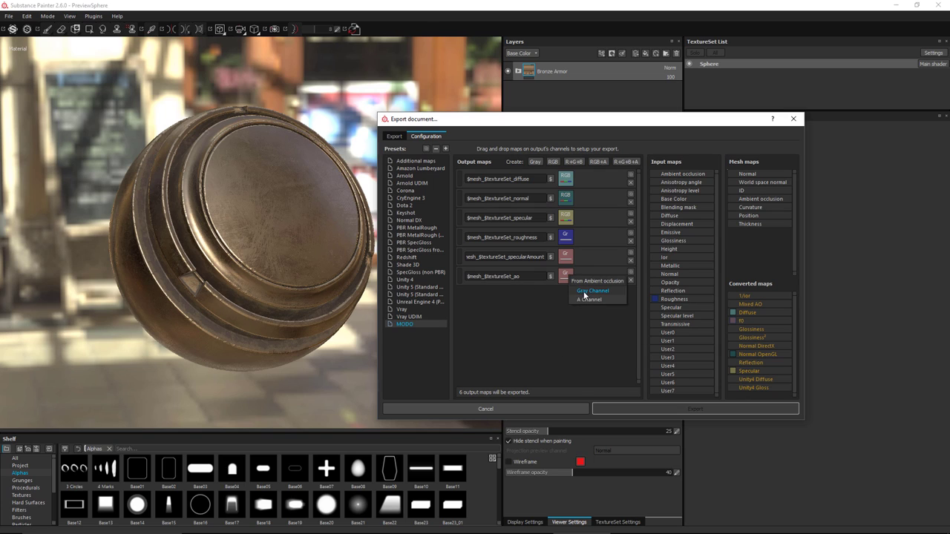
click(593, 290)
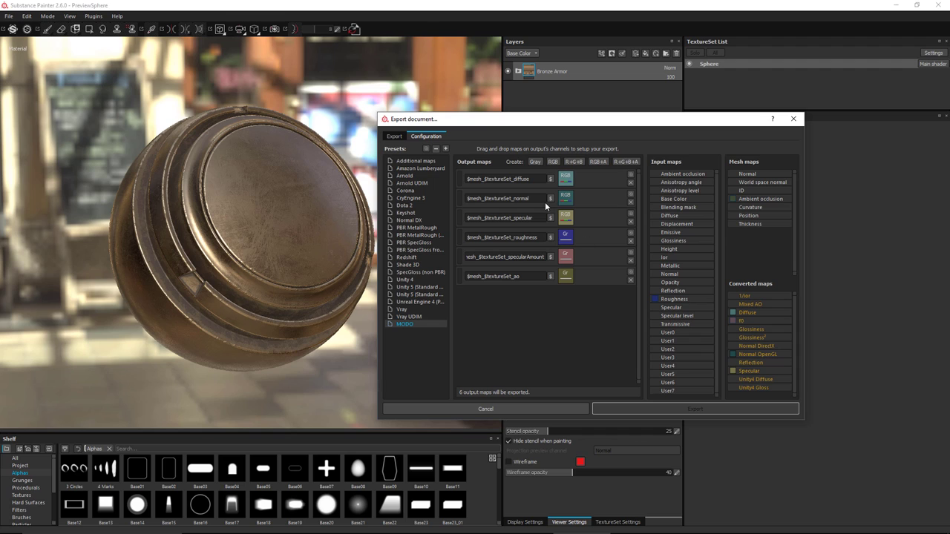
- Choose the MODO preset as the export configuration and export the Sphere texture set
click(396, 136)
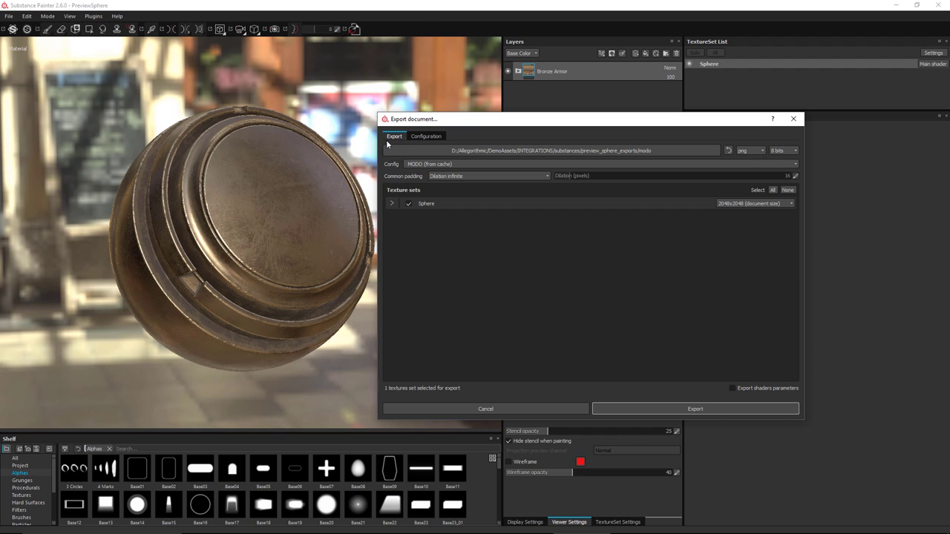
click(449, 163)
scroll(434, 194, down, 3)
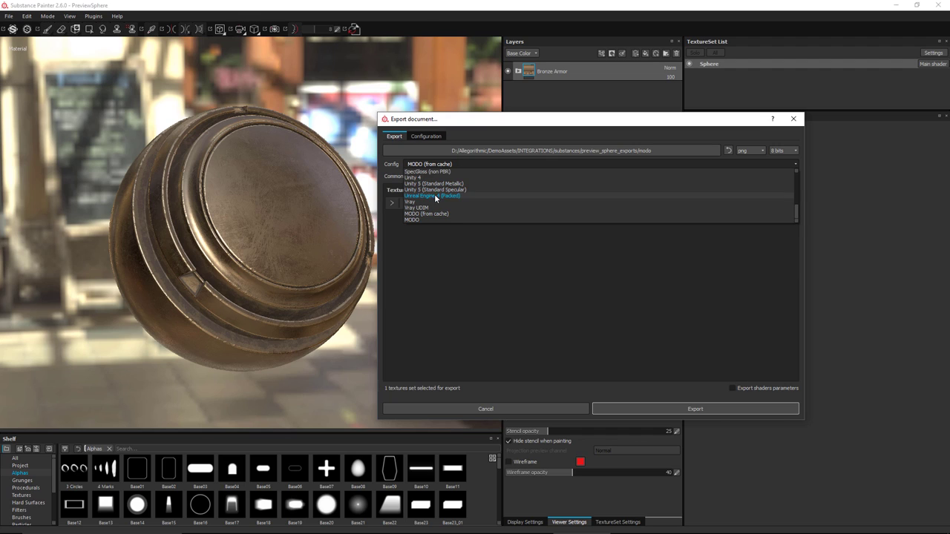
click(412, 220)
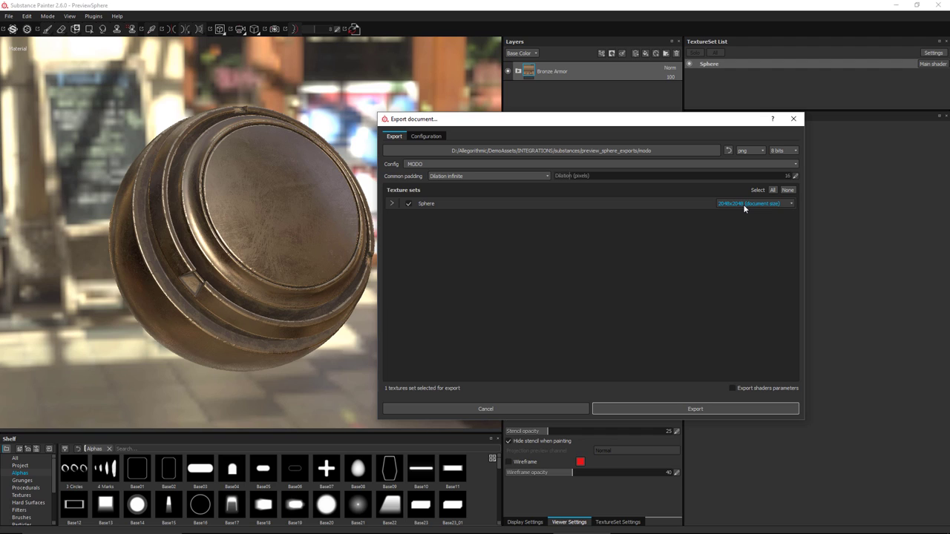
click(667, 407)
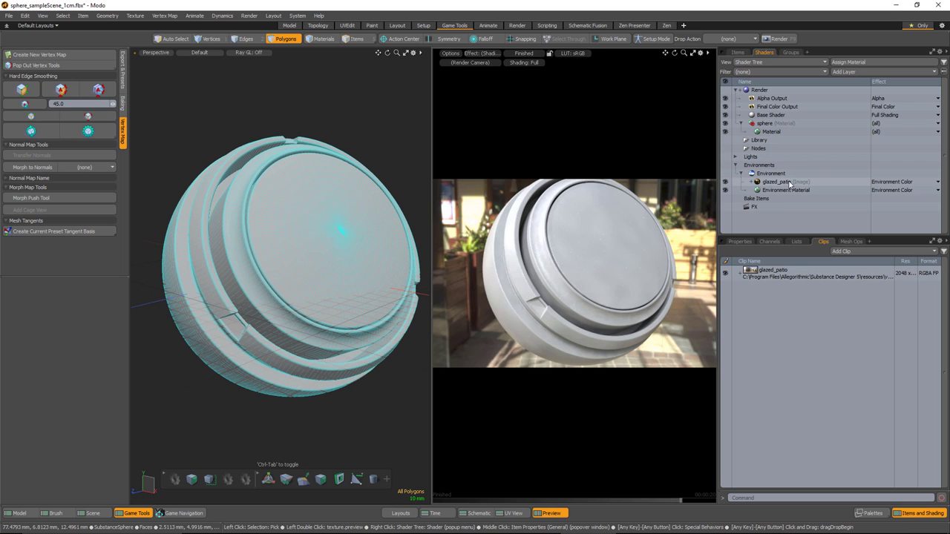
- Switch to Modo, view the sphere's Material properties, and load the exported sphere texture images as clips
click(771, 131)
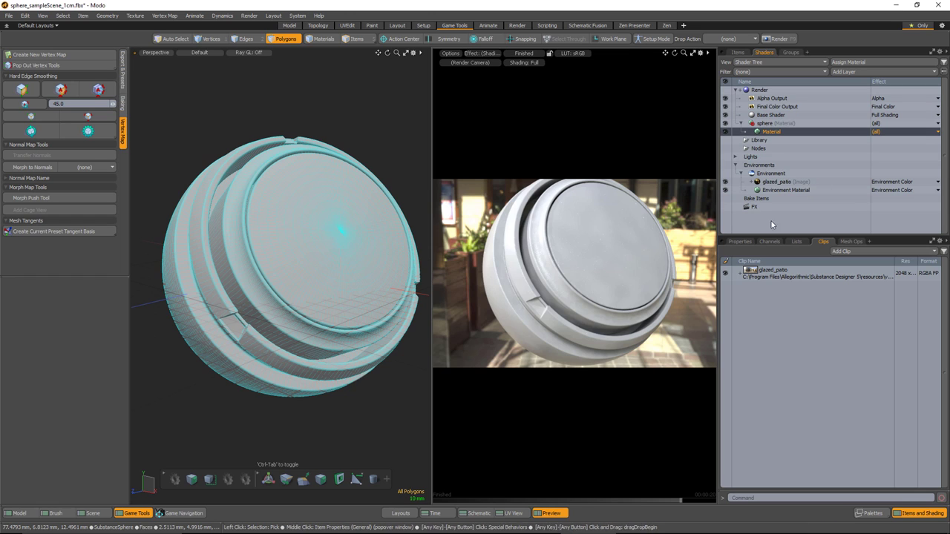
click(740, 242)
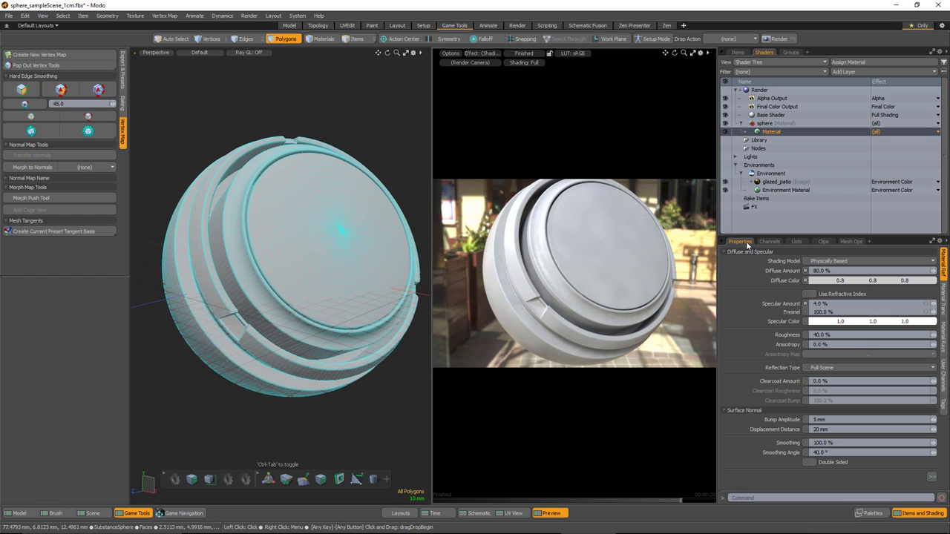
click(824, 243)
click(842, 252)
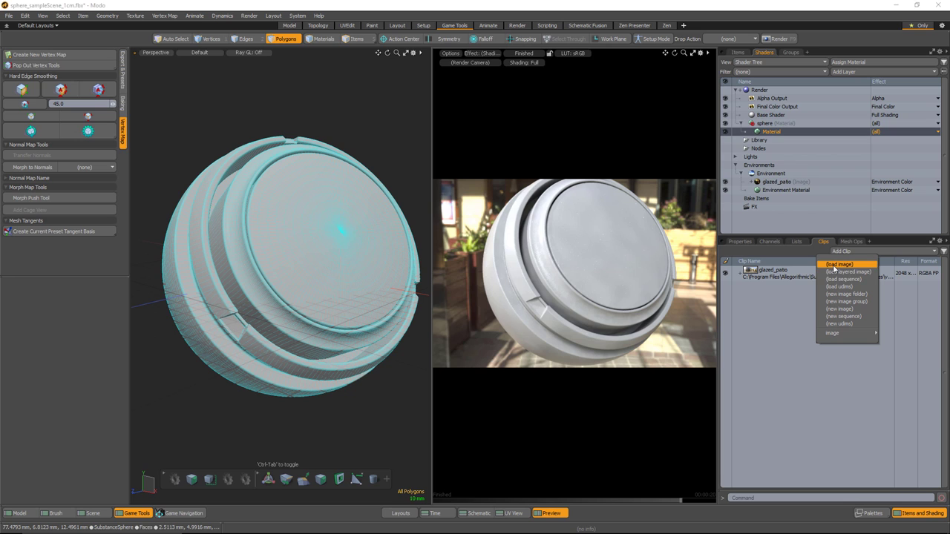
click(839, 265)
drag(340, 176, 656, 139)
click(639, 451)
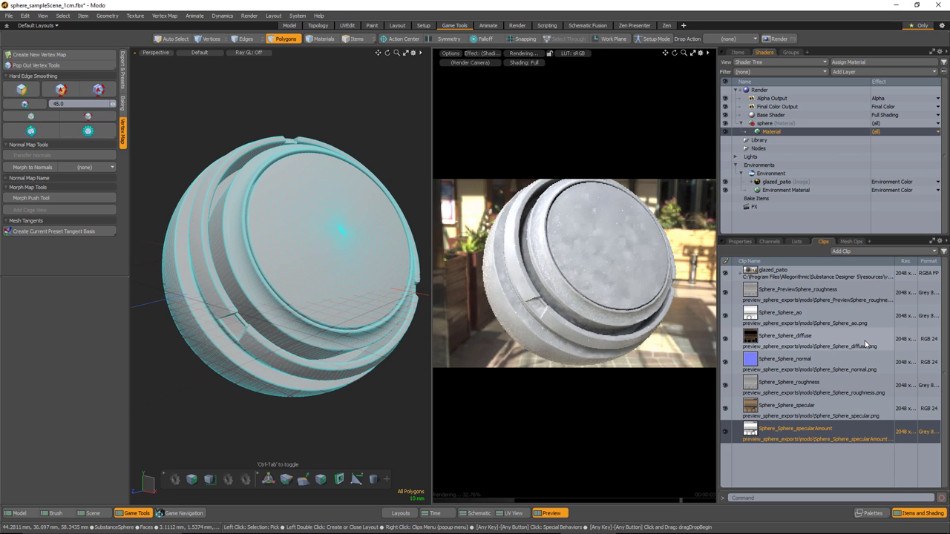
- Add the Sphere_Sphere_diffuse clip to the sphere material group in the shader tree, above its base Material
click(789, 339)
drag(788, 335, 815, 128)
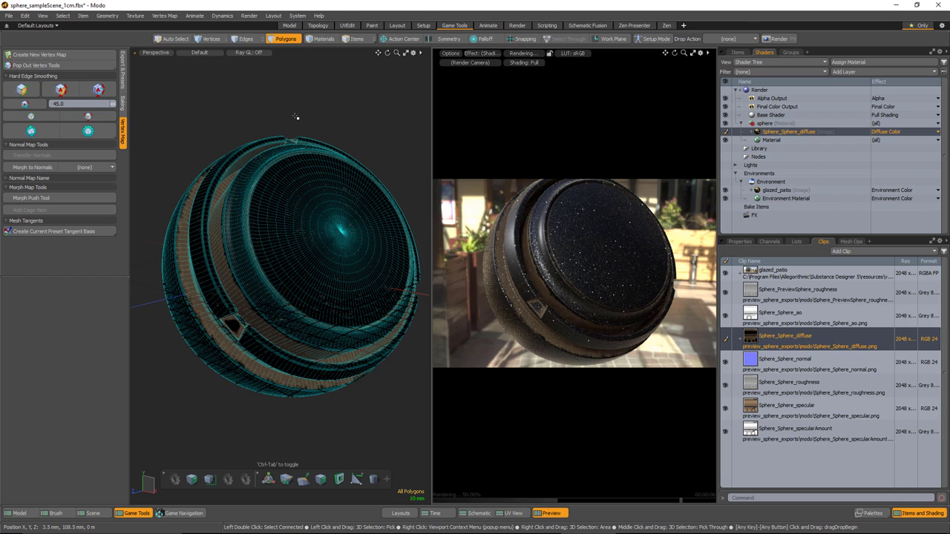
- Set the perspective viewport to Advanced shading, with both its Lighting and Background options set to Environment
click(203, 52)
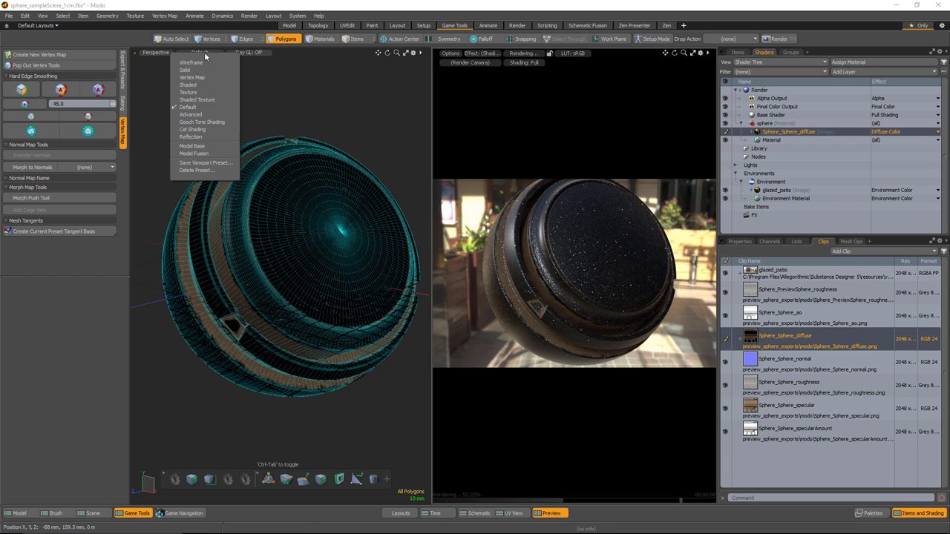
click(198, 115)
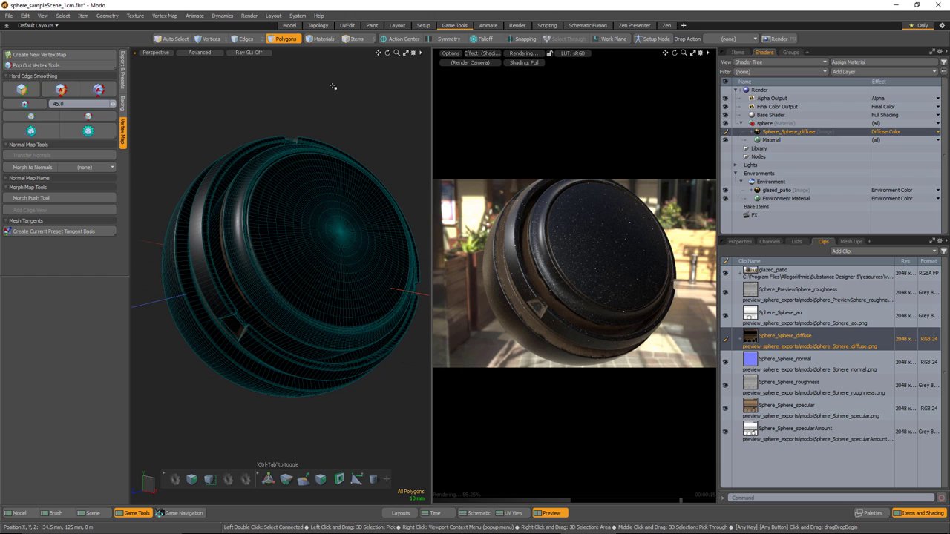
key(o)
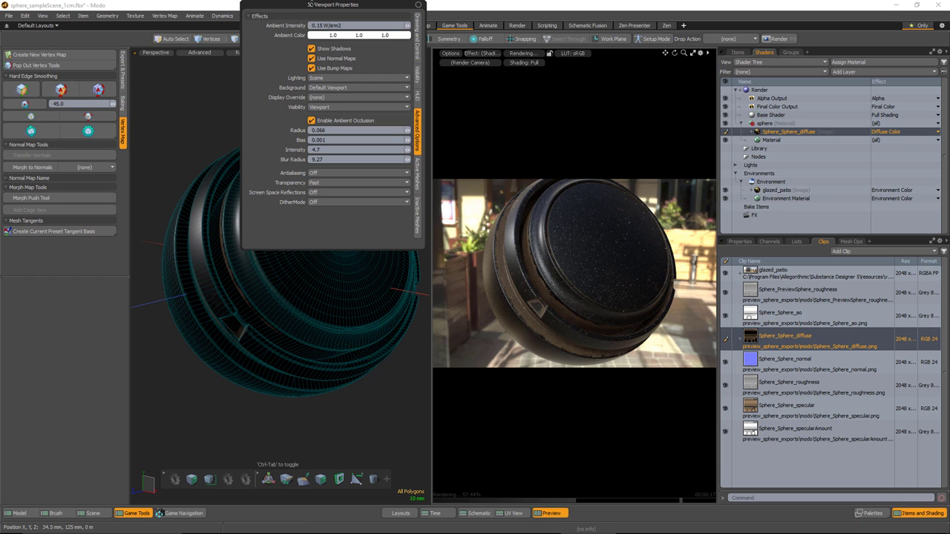
drag(315, 88, 406, 129)
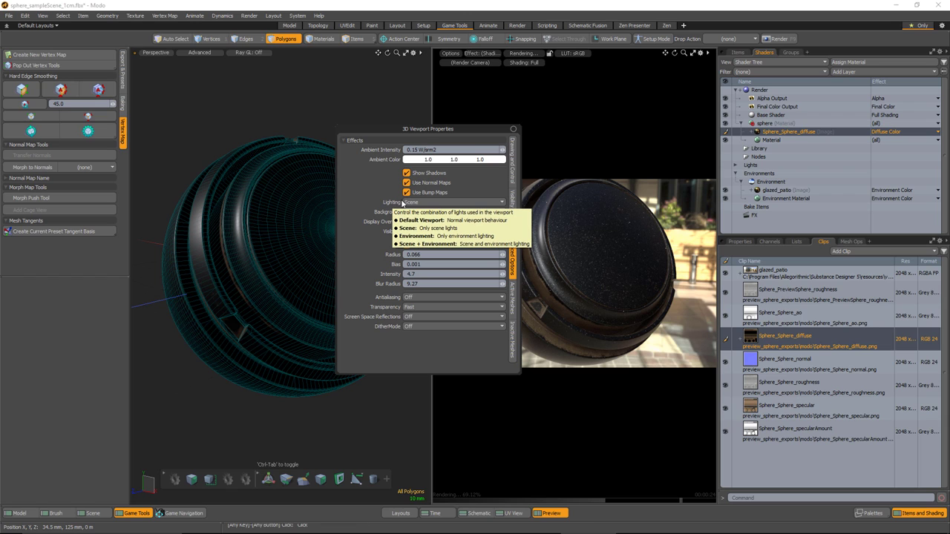
click(420, 202)
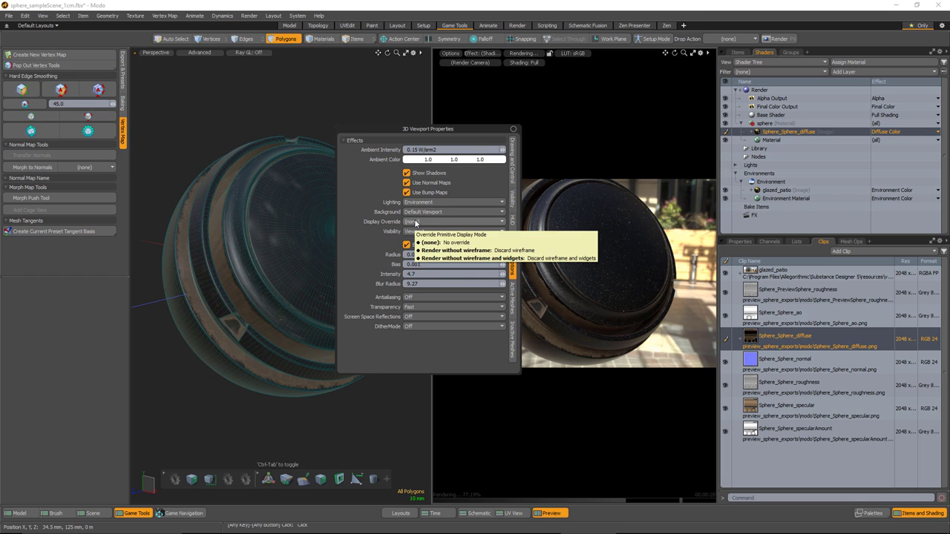
click(420, 211)
click(414, 219)
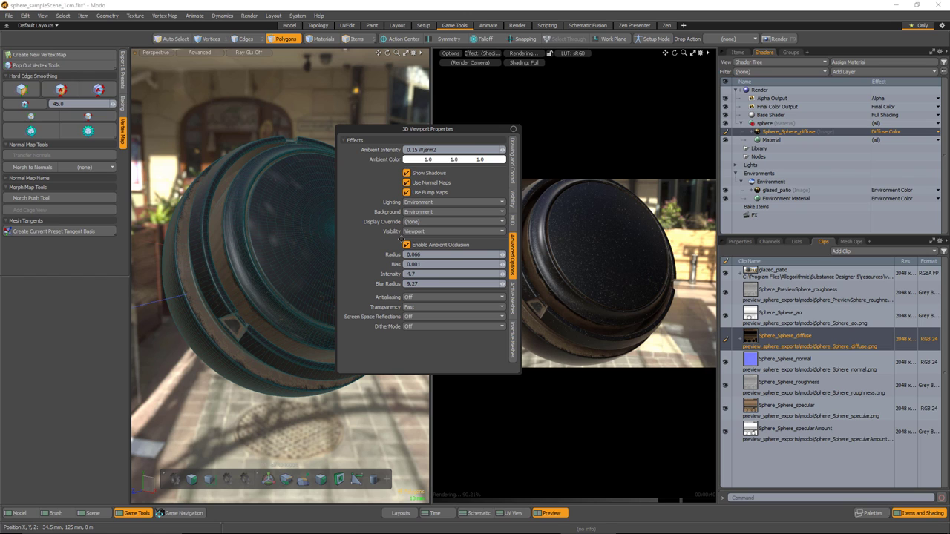
- Disable the viewport's ambient occlusion and set its GL Reflection to Environment
click(412, 247)
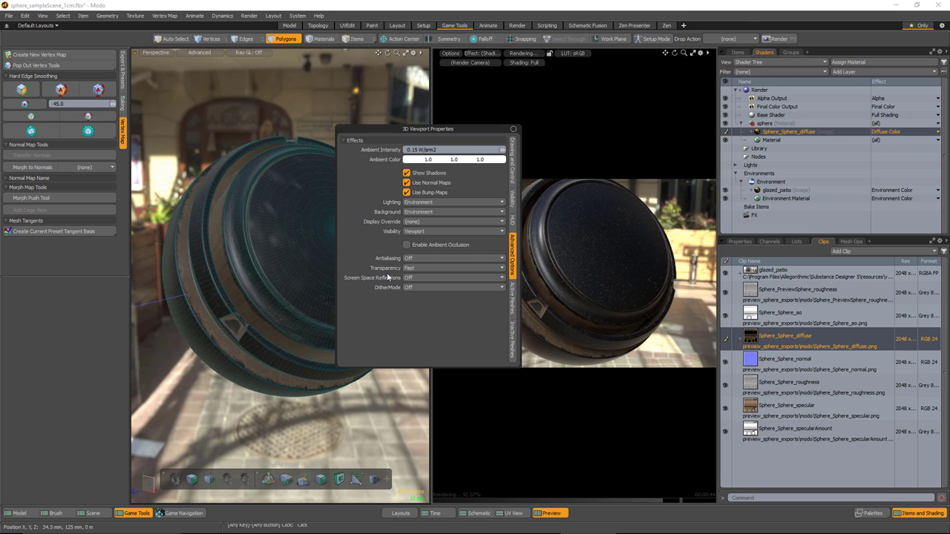
click(512, 165)
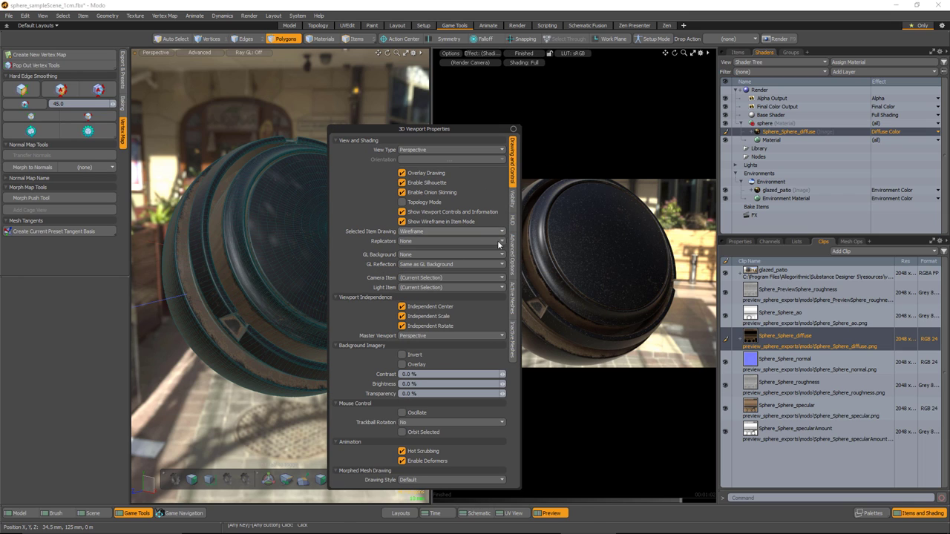
click(403, 267)
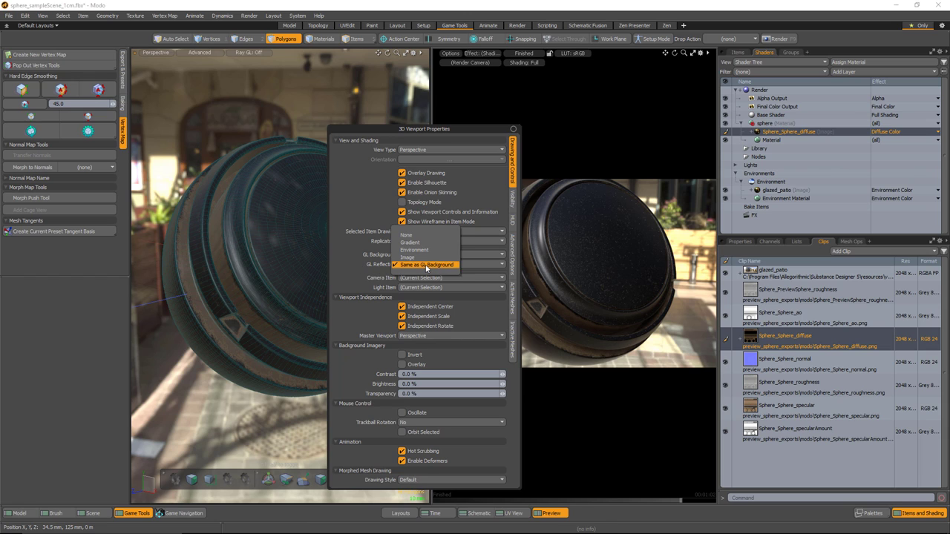
click(419, 250)
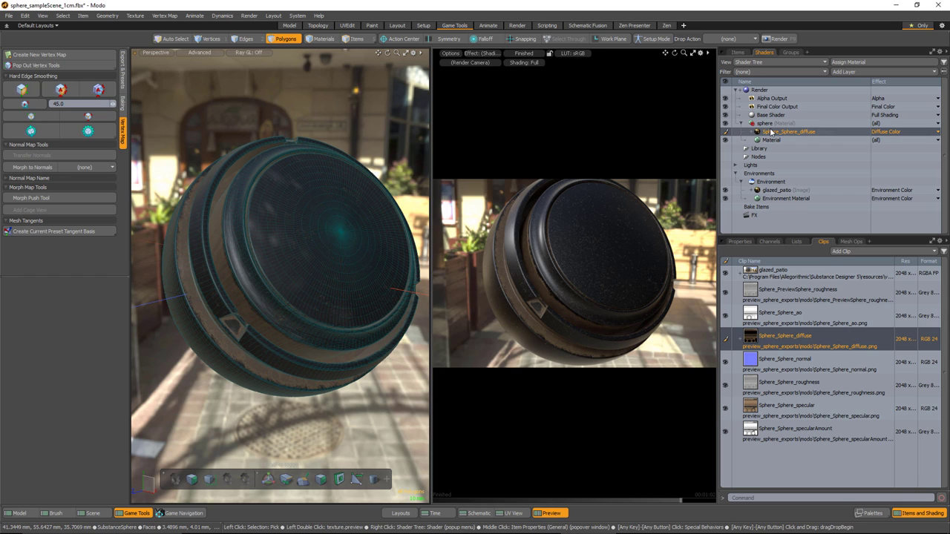
- Enable Environment Importance Sampling in the Render item's global illumination settings
click(760, 90)
click(740, 241)
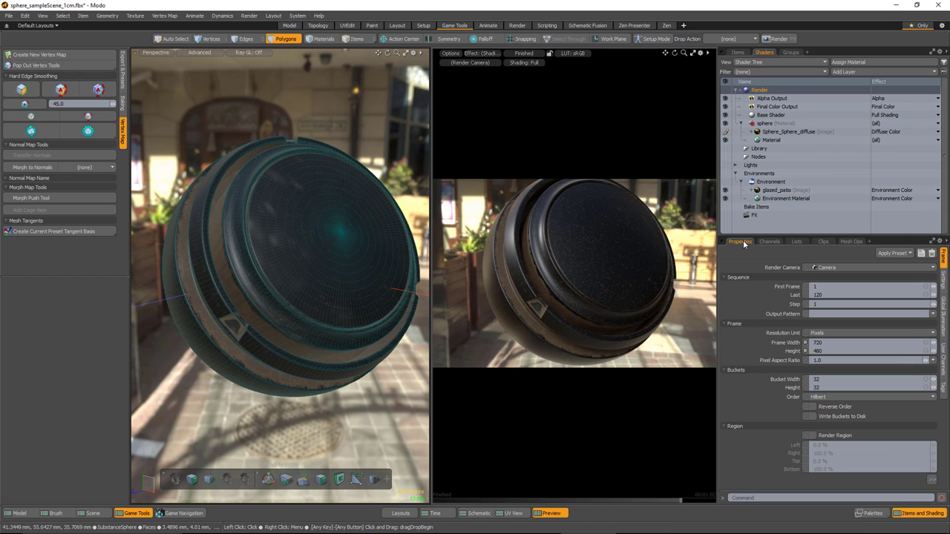
click(944, 308)
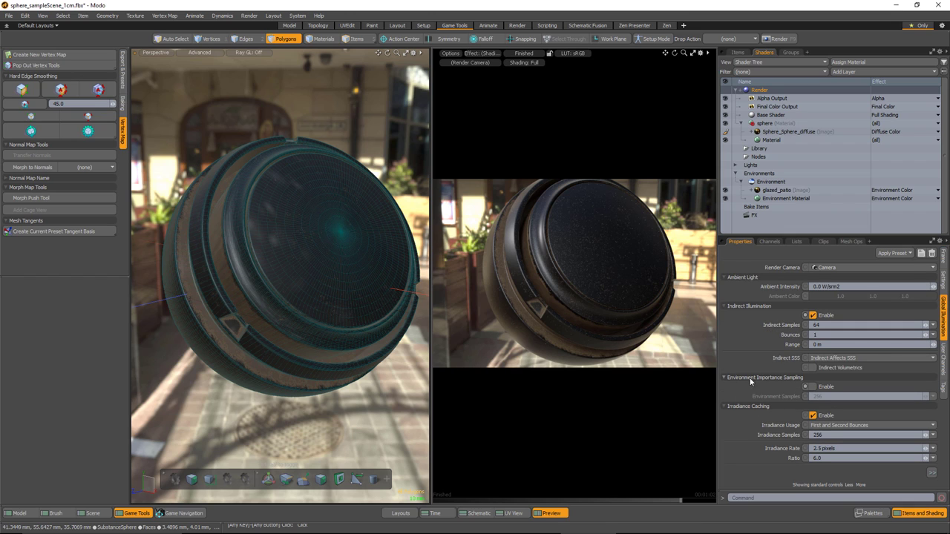
click(812, 386)
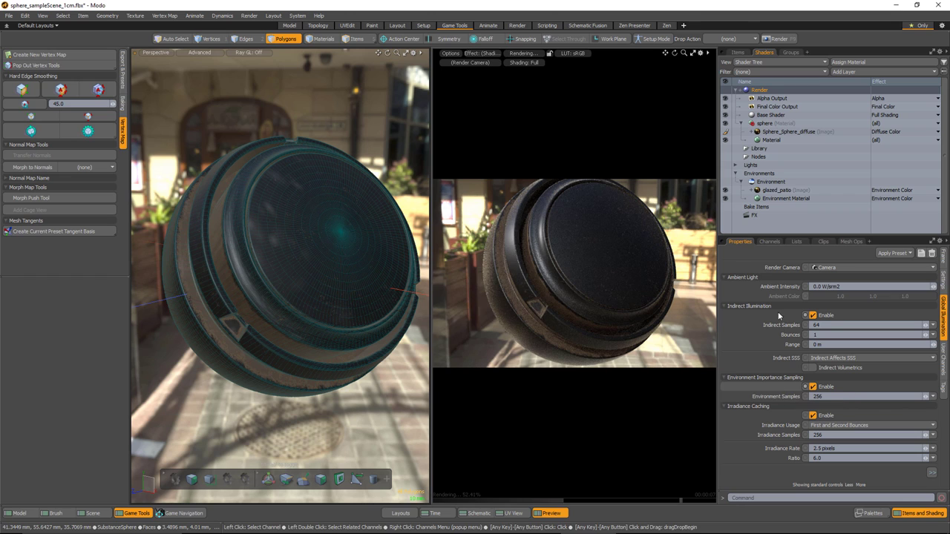
- Add the Sphere_Sphere_specular clip to the sphere material group above the diffuse layer and set its effect to Specular Color
click(797, 242)
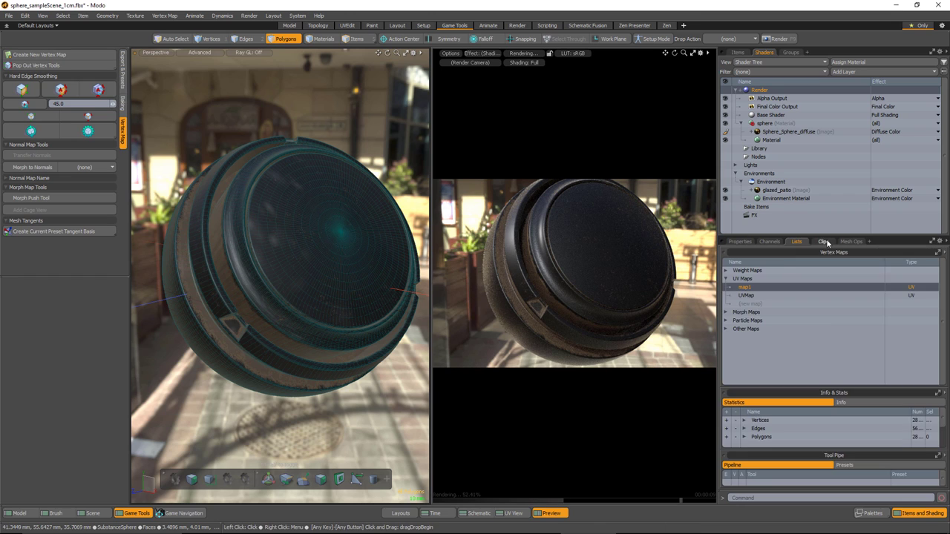
click(824, 242)
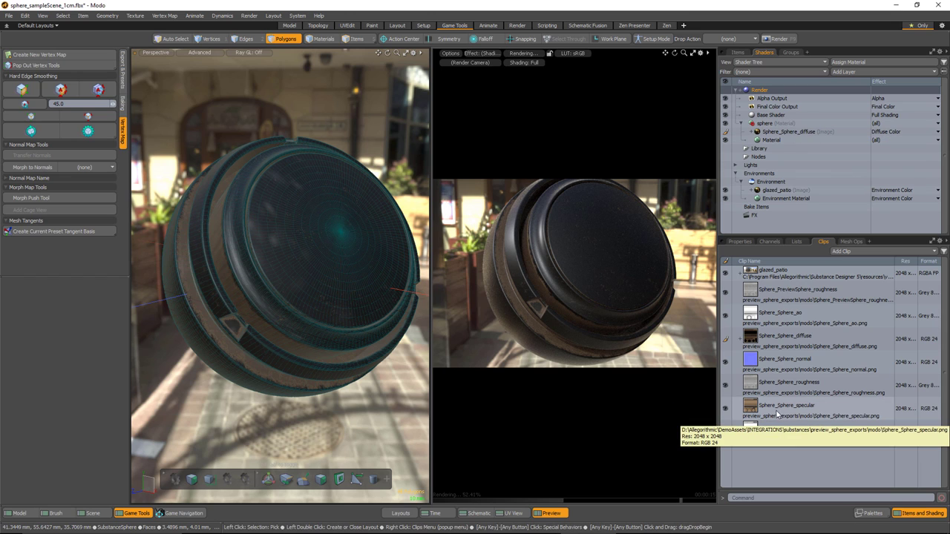
click(777, 410)
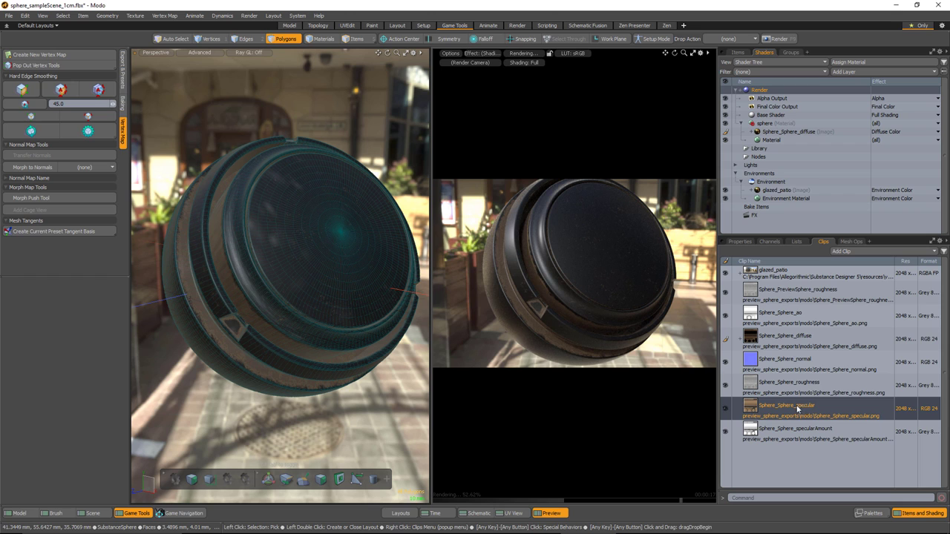
drag(798, 409, 832, 135)
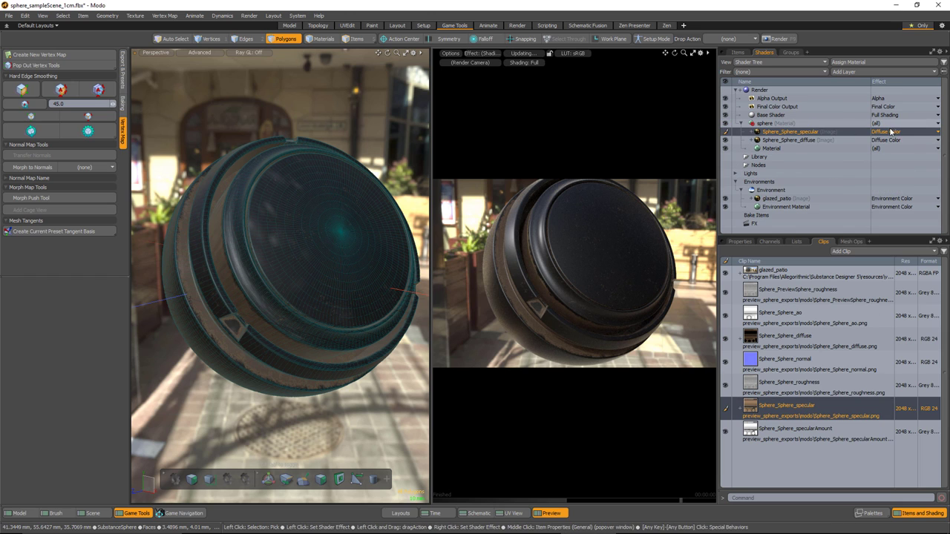
click(937, 132)
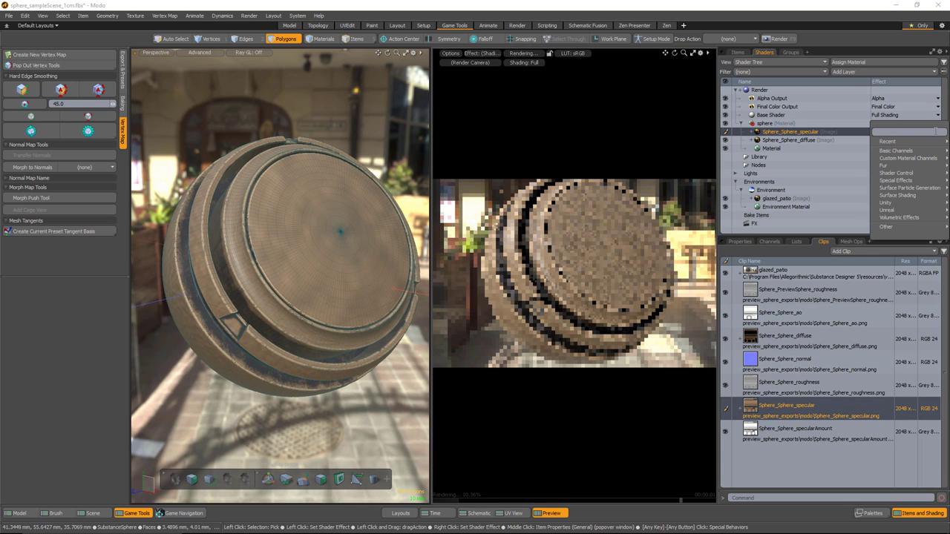
mouse_move(891, 151)
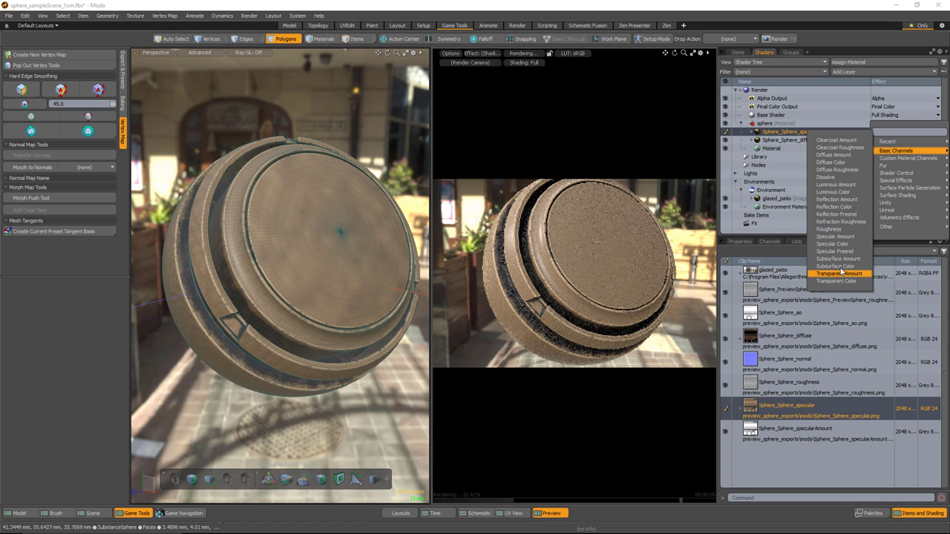
click(841, 246)
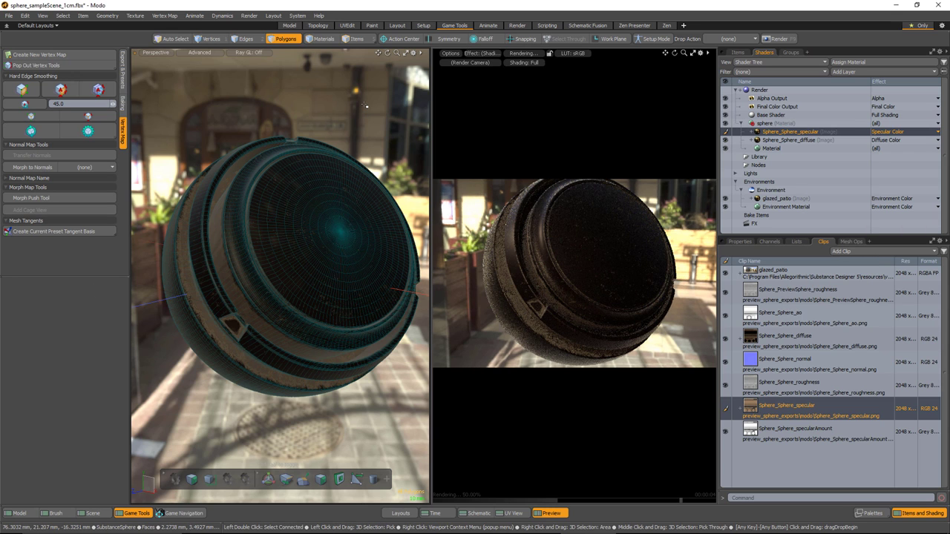
- Turn off the wireframe overlay in the perspective viewport
key(ctrl)
key(ctrl+grave)
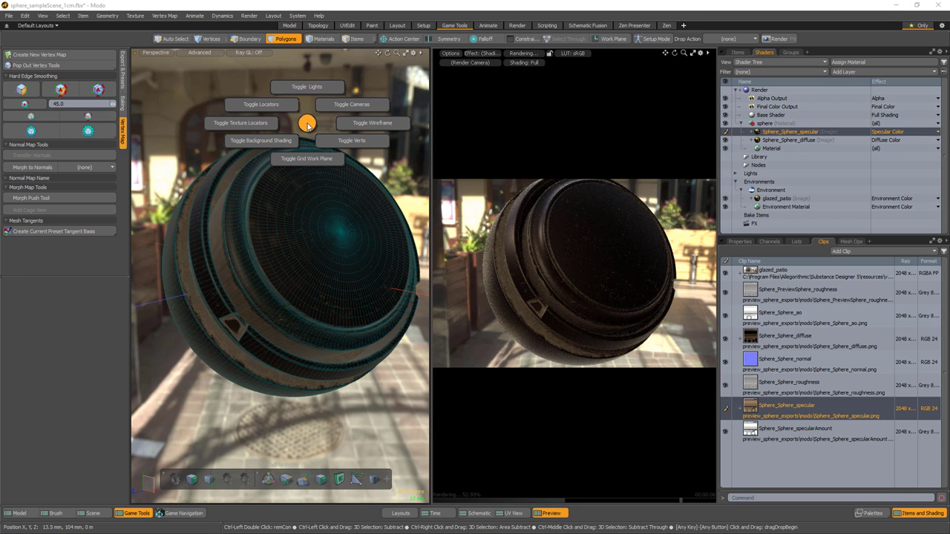
click(380, 126)
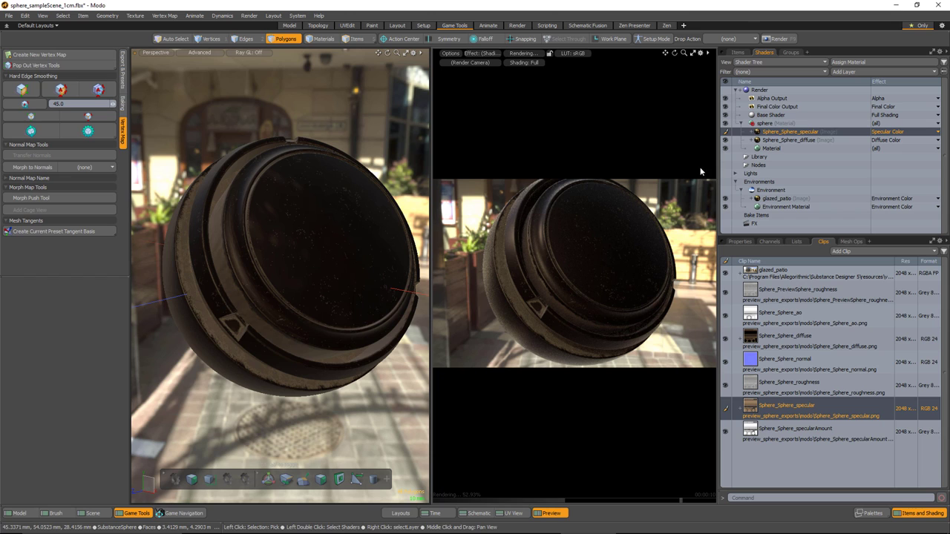
- Add the Sphere_Sphere_normal clip to the sphere material group as a Normal effect layer, accepting removal of the clip's color correction
click(786, 363)
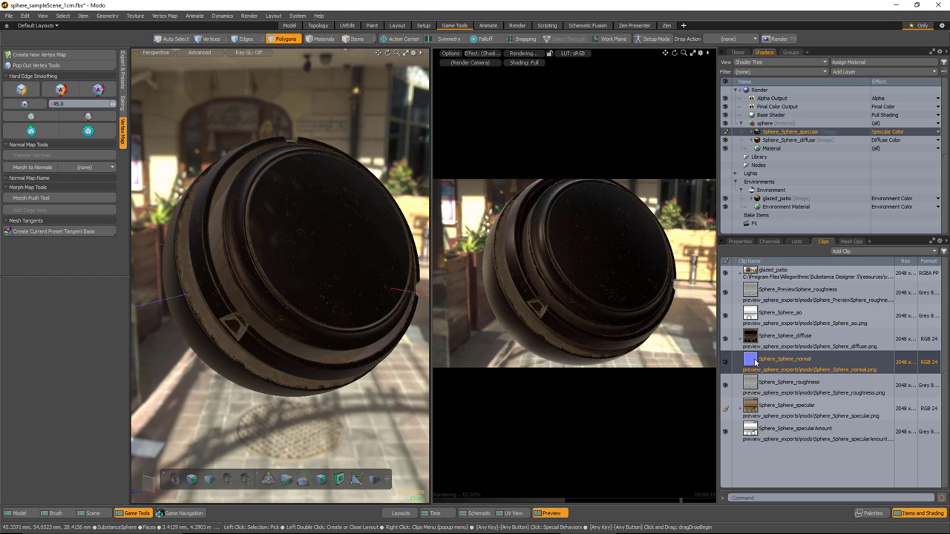
drag(755, 361, 785, 132)
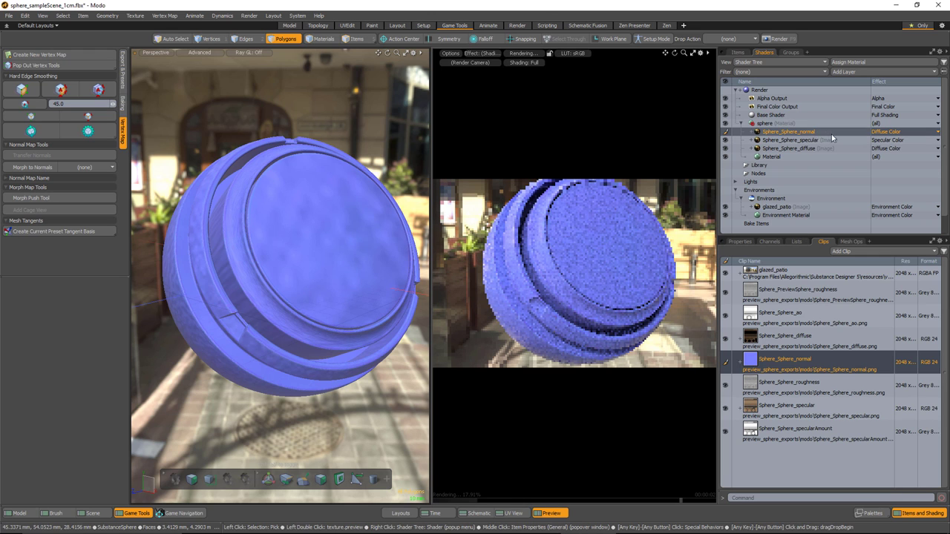
click(937, 134)
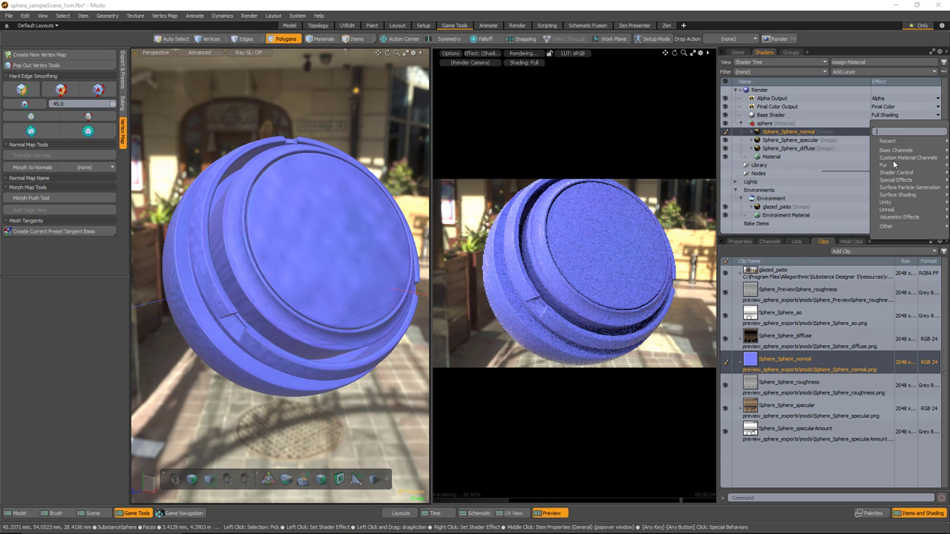
mouse_move(894, 199)
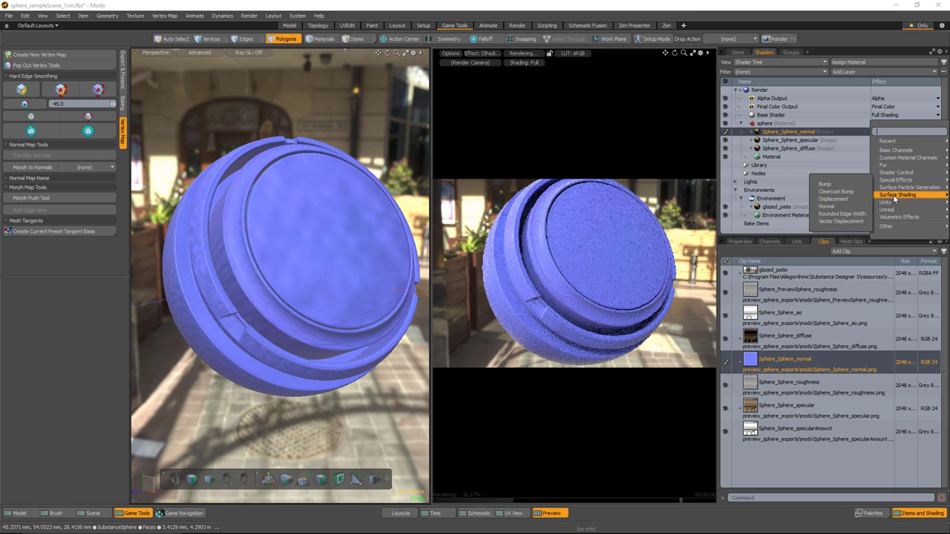
click(839, 205)
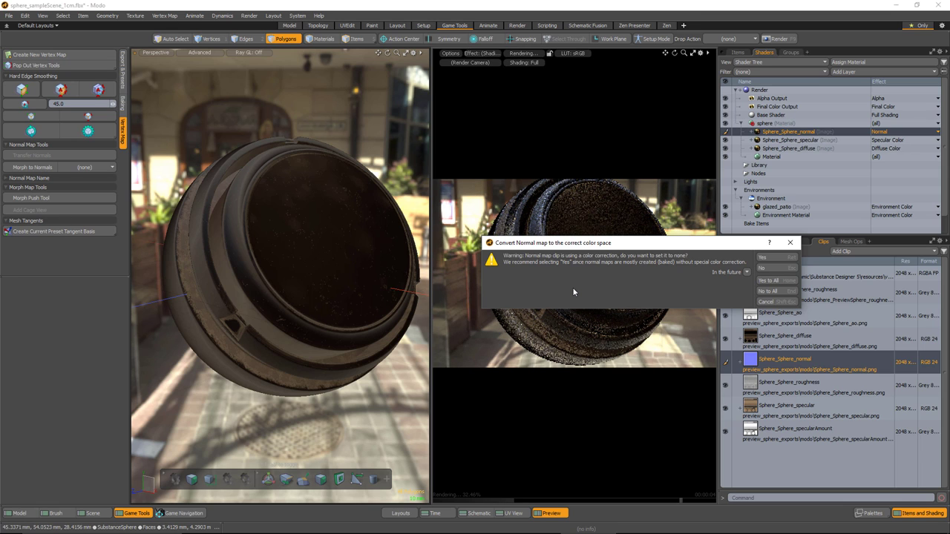
click(775, 258)
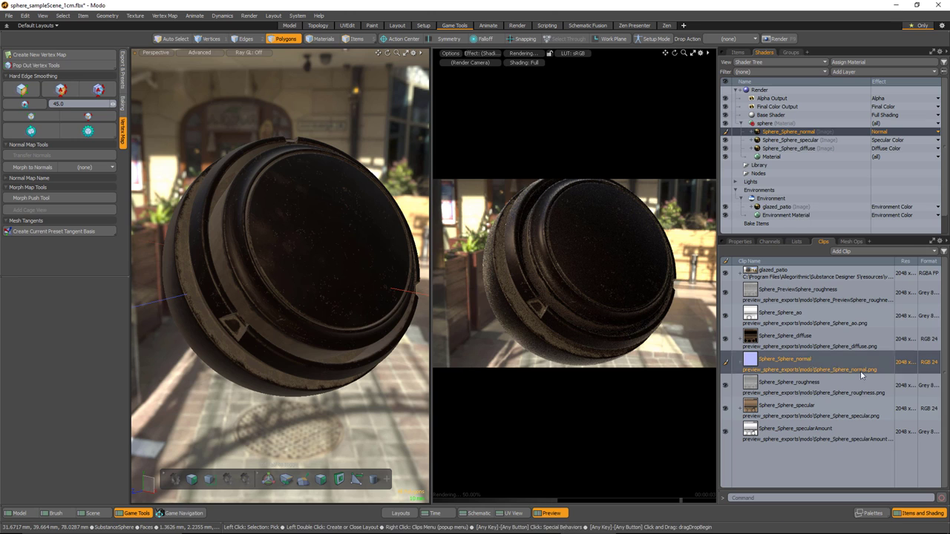
- Add the Sphere_Sphere_specularAmount clip to the sphere material group above the normal layer and set its effect to Specular Amount
click(793, 431)
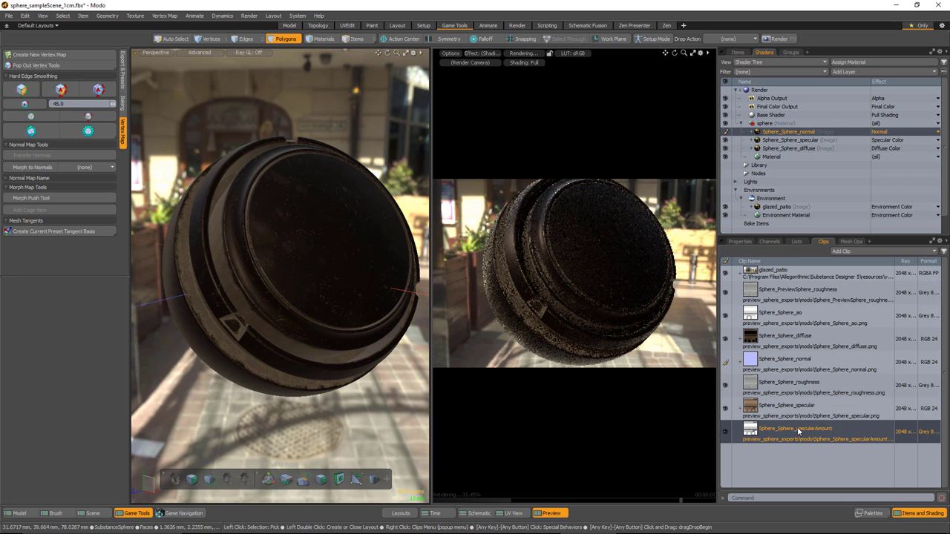
drag(763, 436, 780, 131)
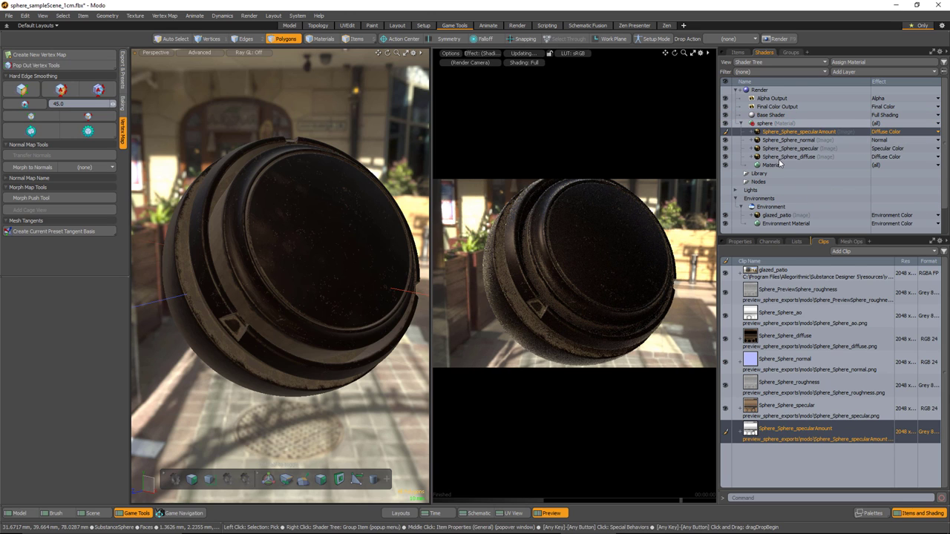
click(937, 134)
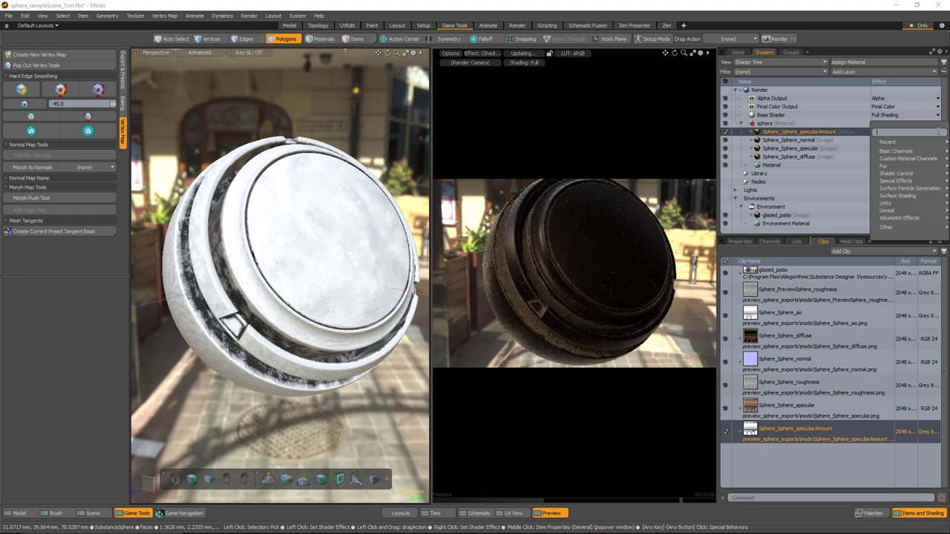
mouse_move(903, 152)
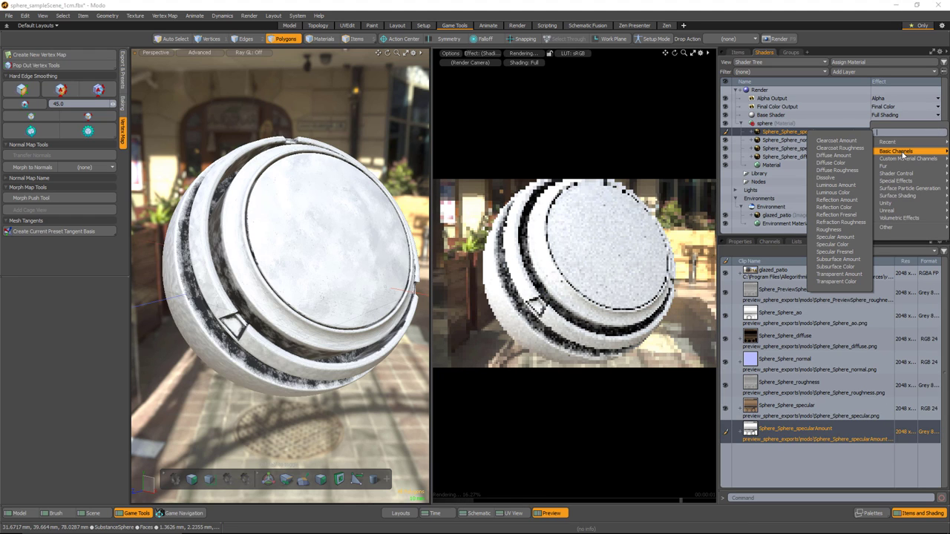
click(841, 238)
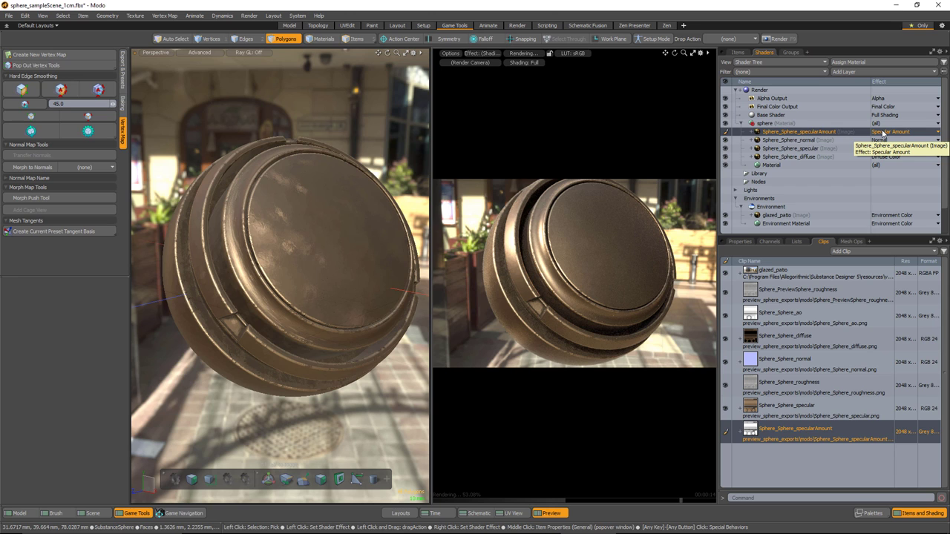
- Set the colorspace of the Sphere_Sphere_specularAmount image to Linear
click(800, 242)
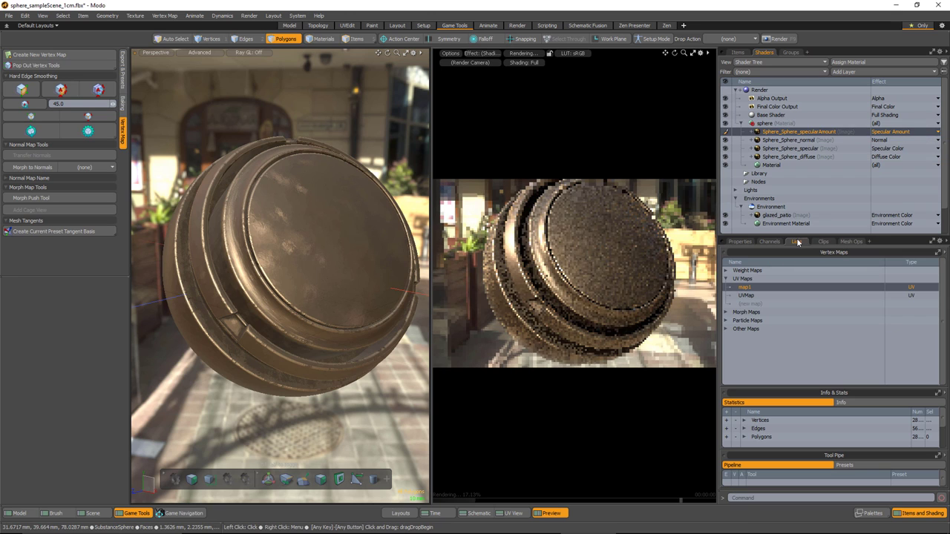
click(740, 242)
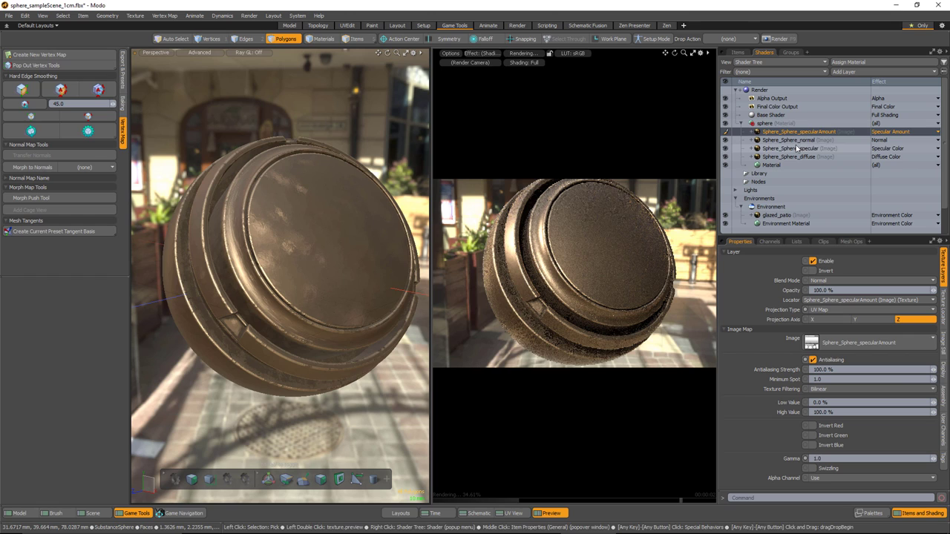
click(944, 340)
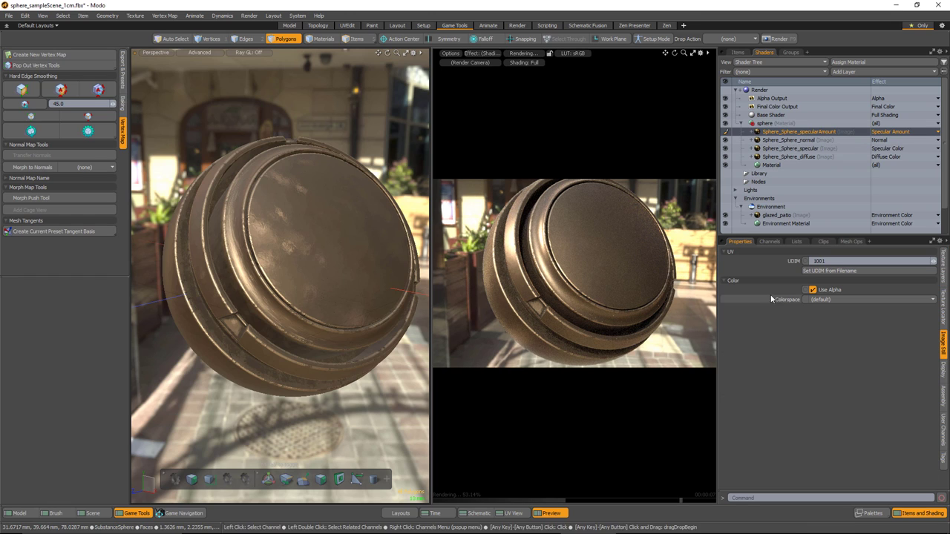
click(847, 299)
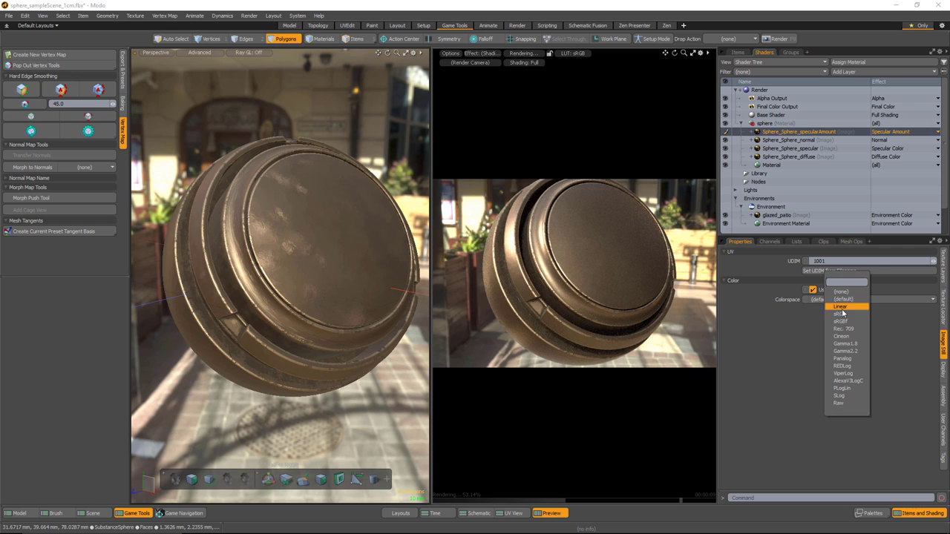
click(841, 307)
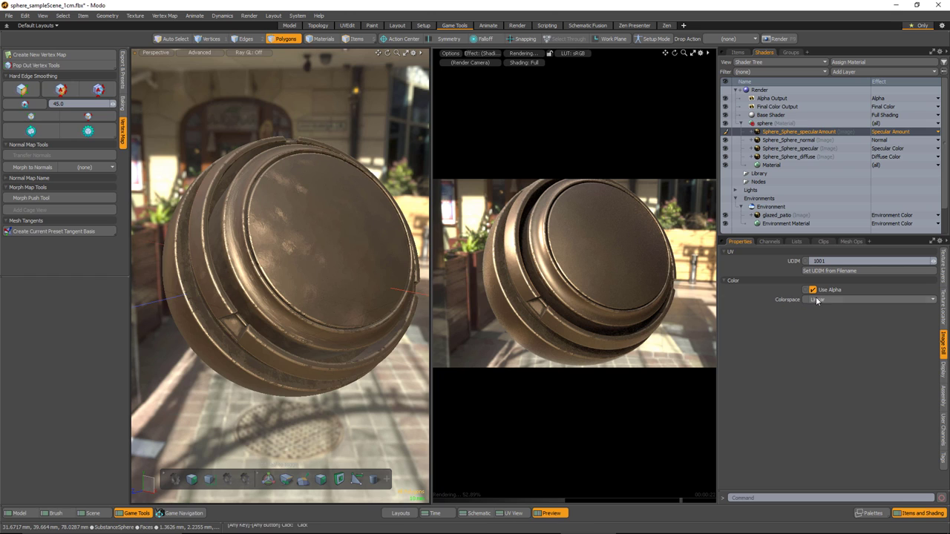
- Add the Sphere_Sphere_roughness clip to the sphere material group above the specularAmount layer and set its effect to Roughness
click(822, 241)
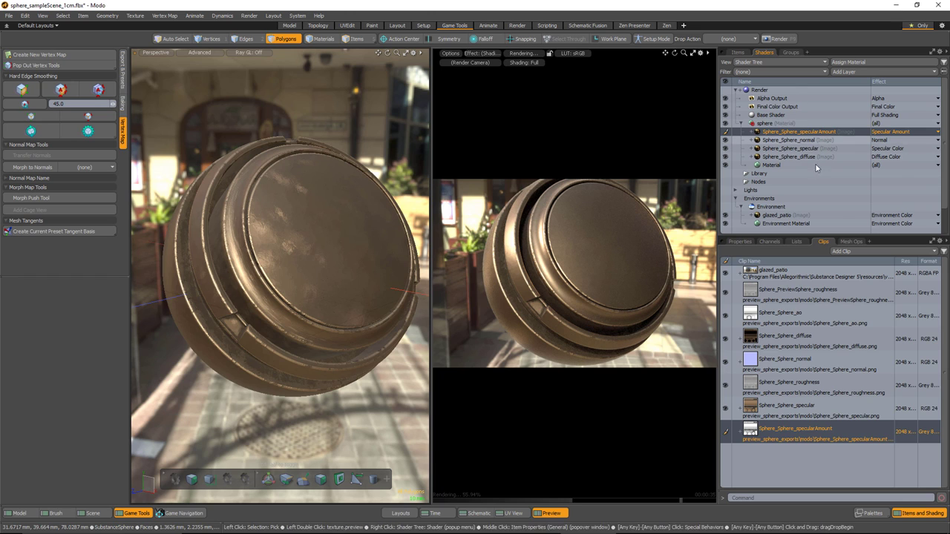
drag(798, 386, 823, 118)
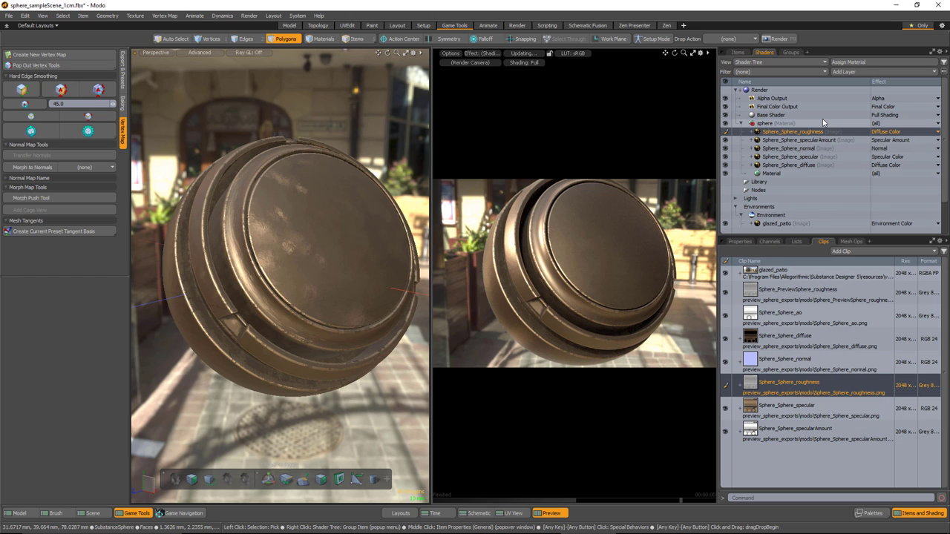
click(936, 133)
mouse_move(898, 151)
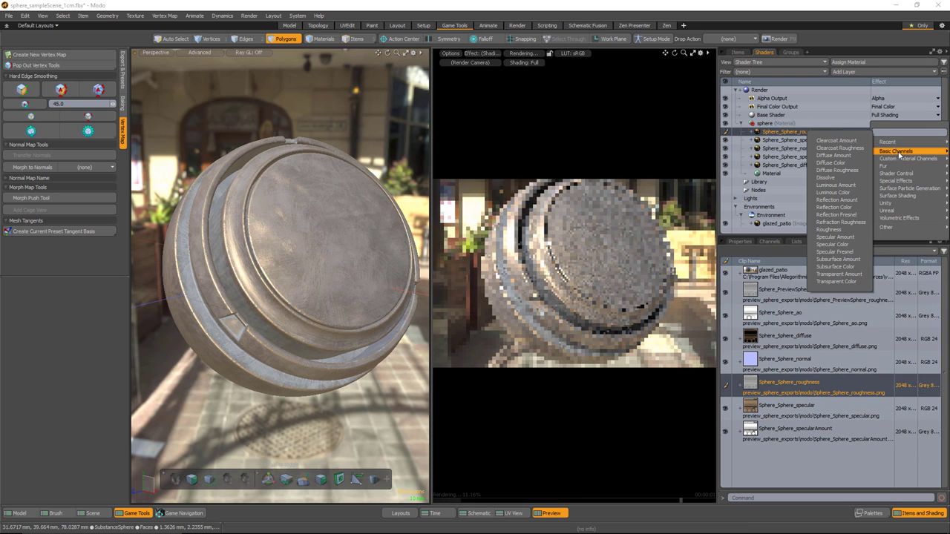
click(829, 230)
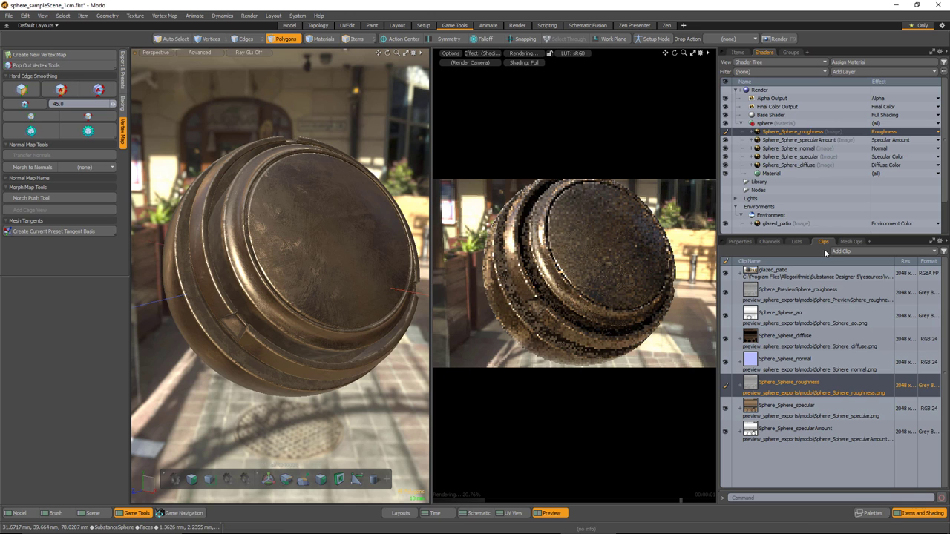
- Set the colorspace of the Sphere_Sphere_roughness image to Linear
click(739, 241)
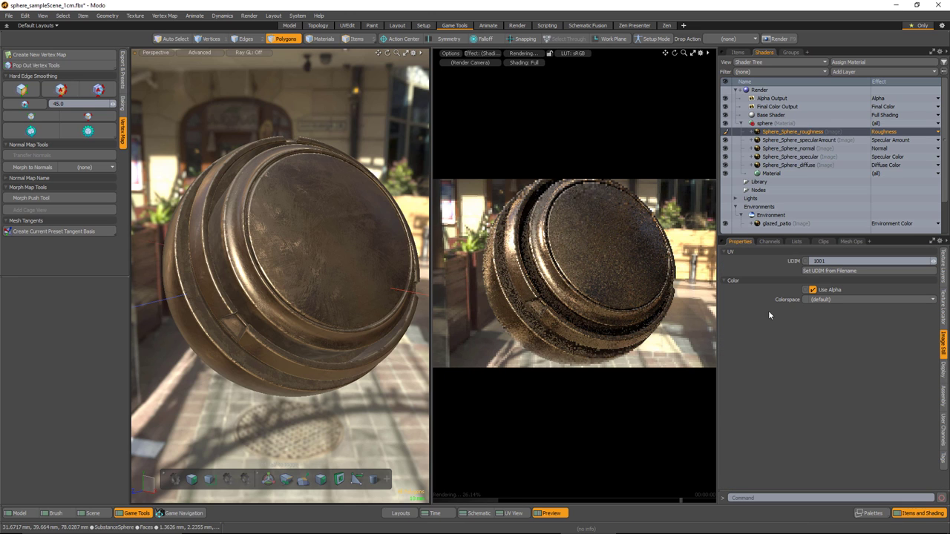
click(841, 299)
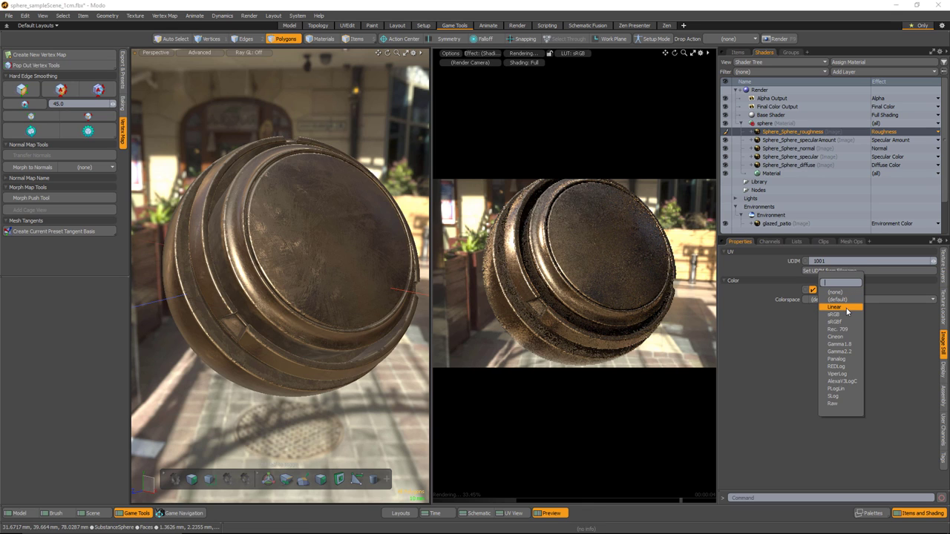
click(847, 308)
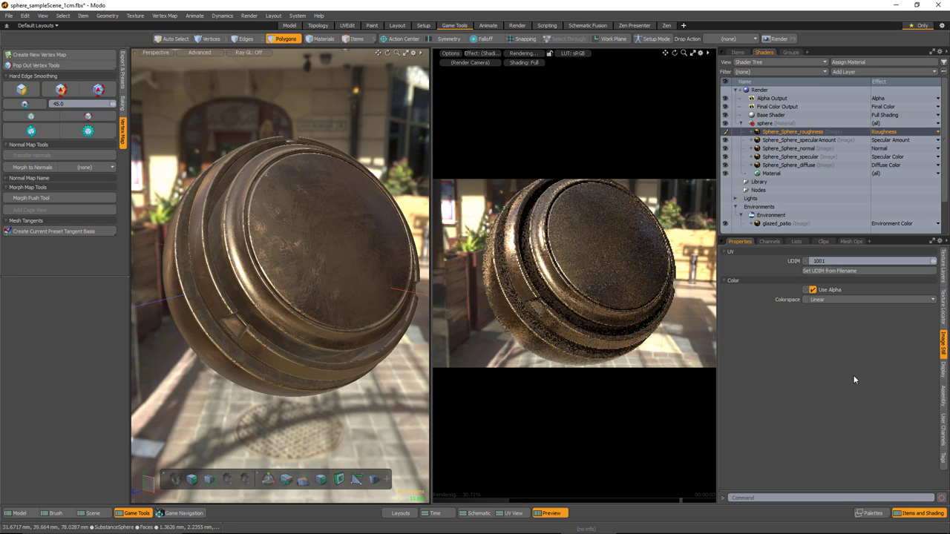
- Add the Sphere_Sphere_ao clip to the sphere material group above the roughness layer and set its effect to Specular Amount
click(823, 242)
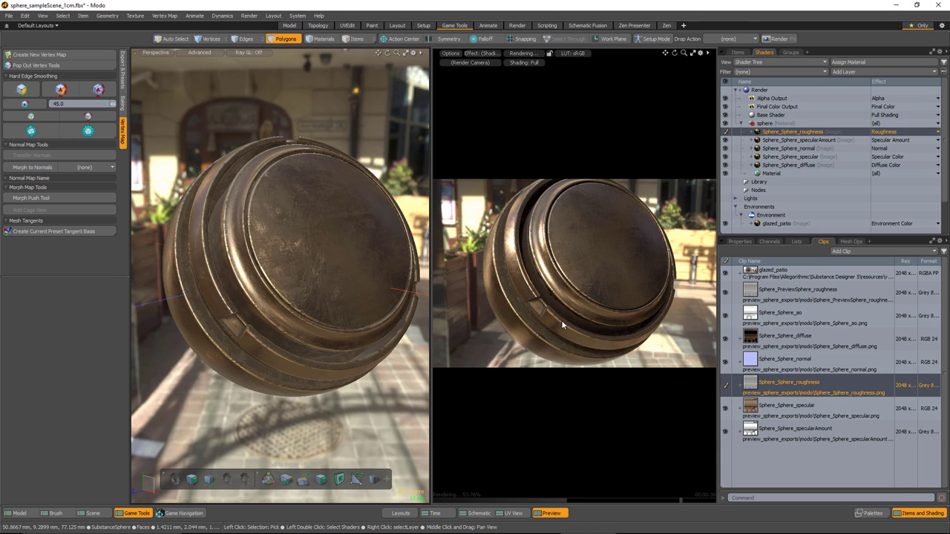
click(785, 319)
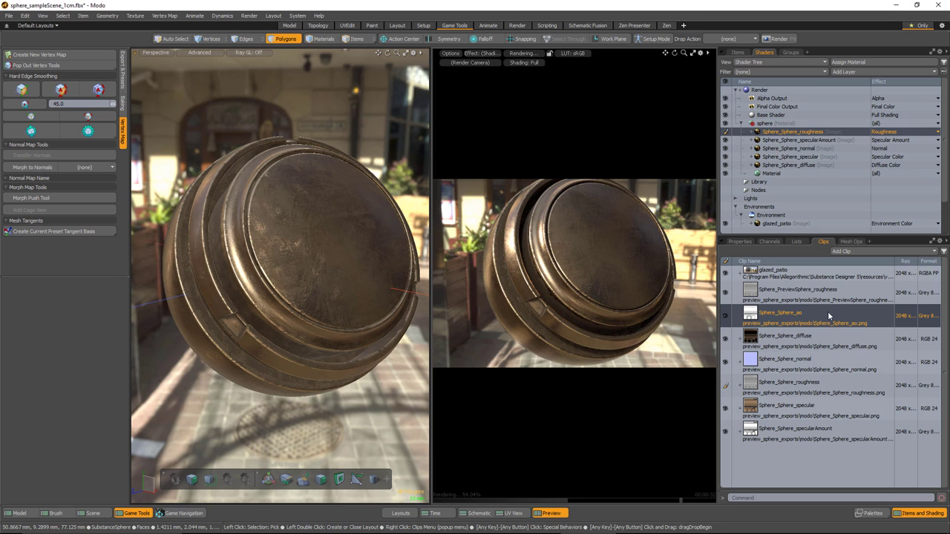
drag(775, 321, 793, 133)
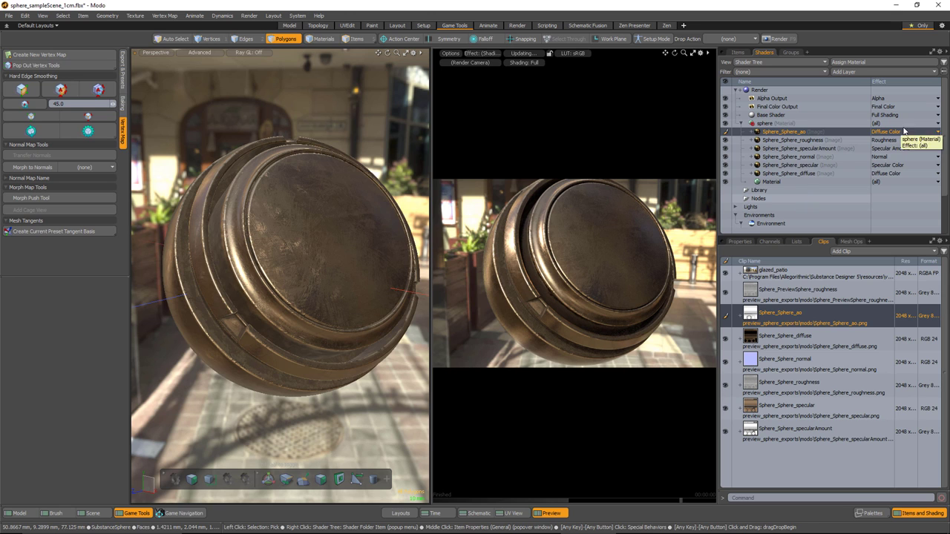
click(938, 132)
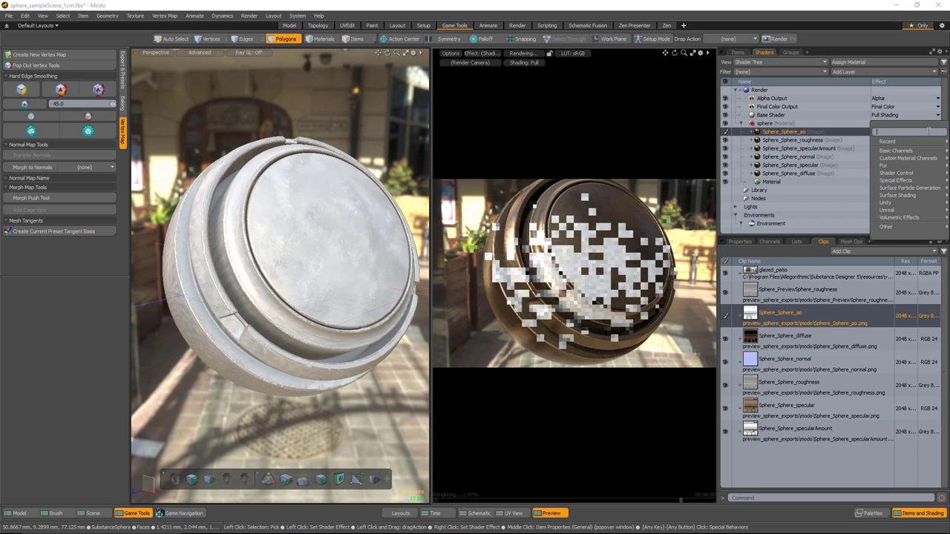
mouse_move(900, 151)
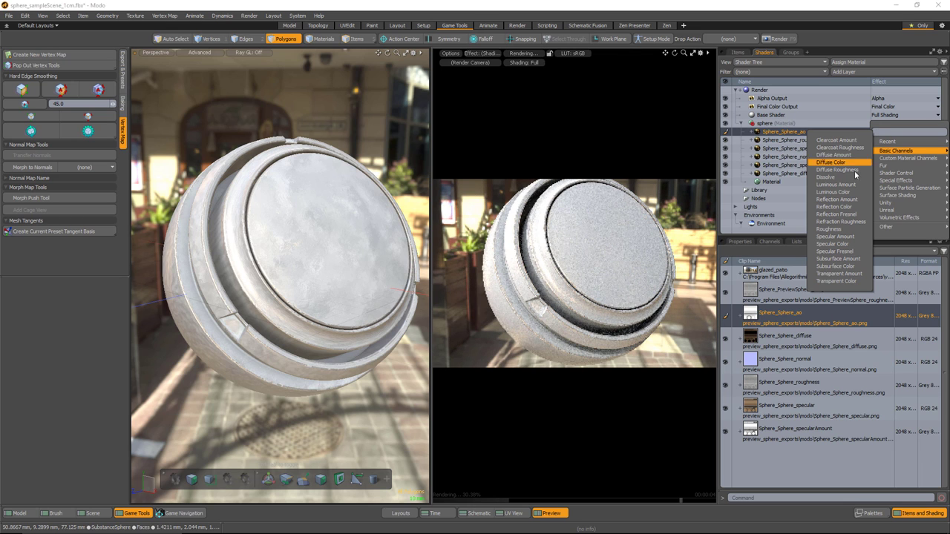
click(835, 236)
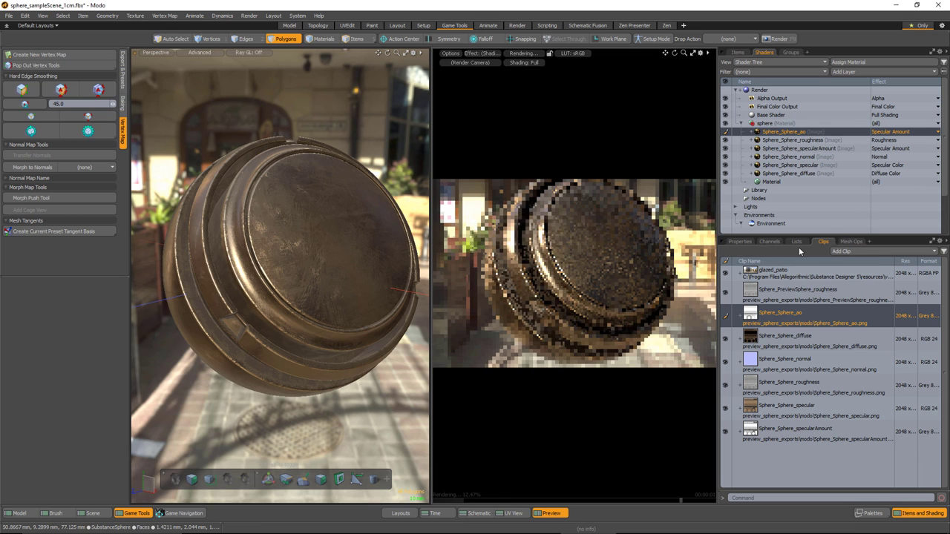
- Set the Sphere_Sphere_ao image's colorspace to Linear and its layer blend mode to Multiply
click(746, 242)
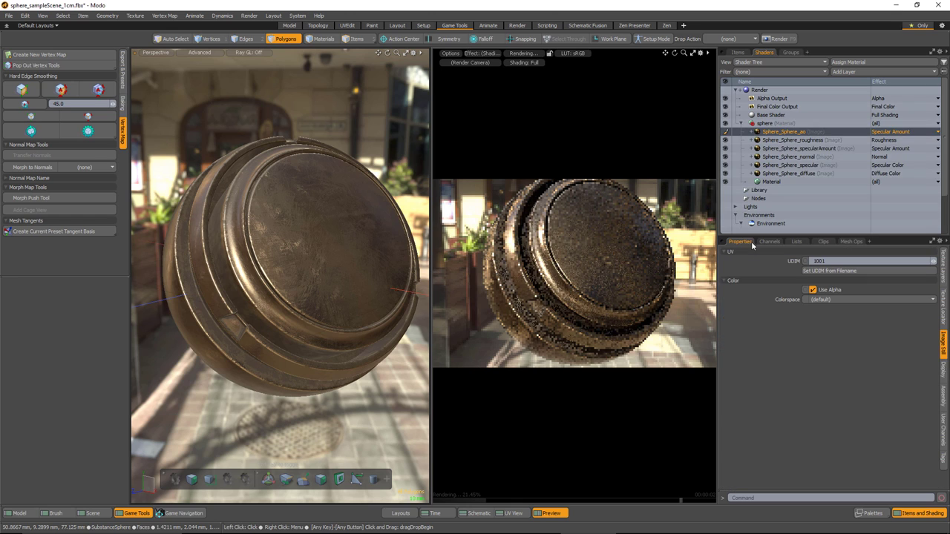
click(826, 301)
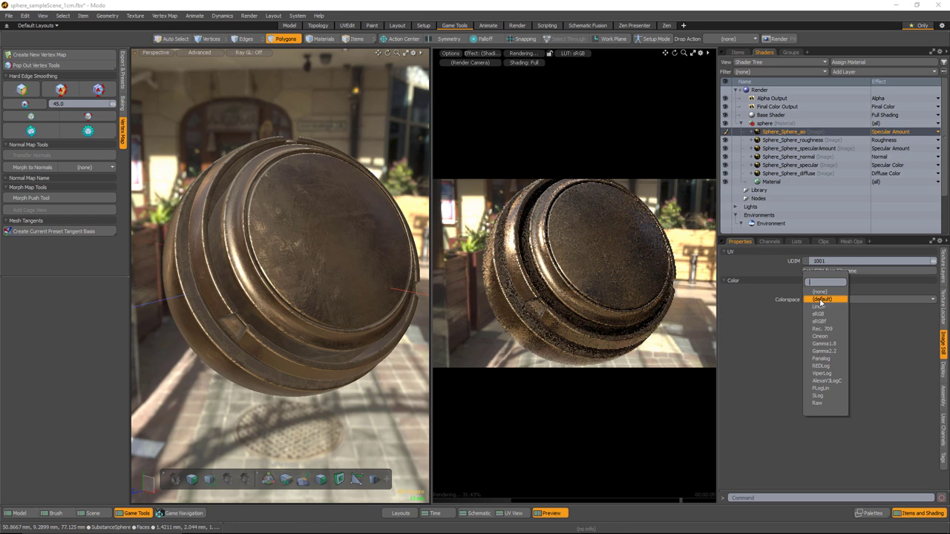
click(819, 307)
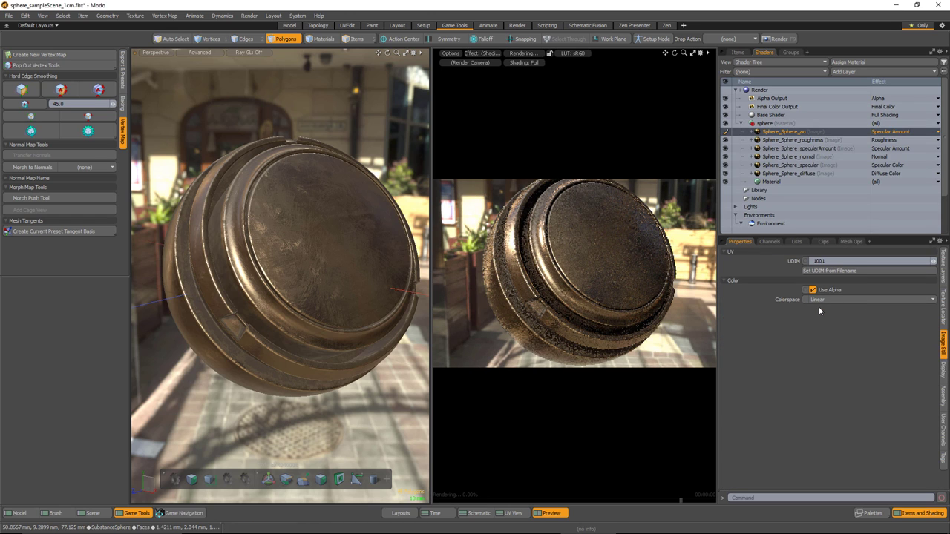
click(943, 265)
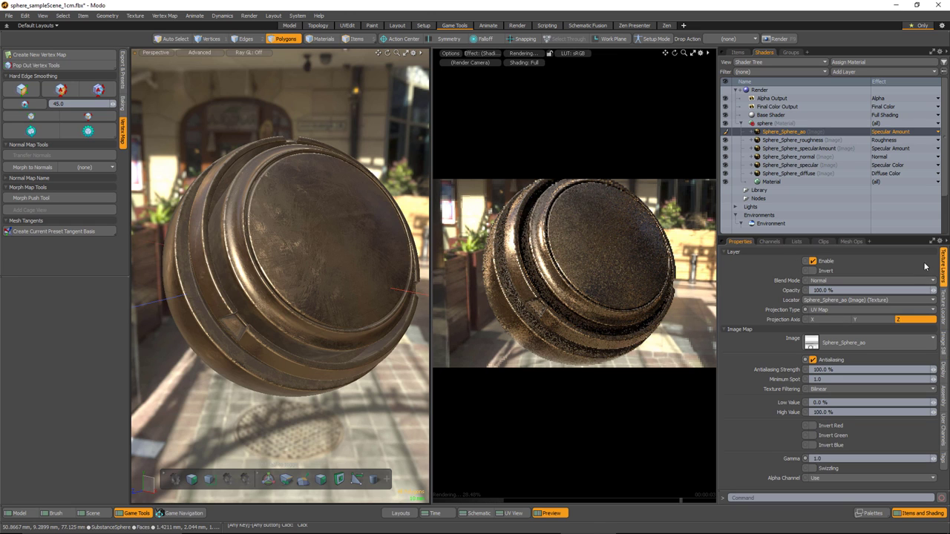
click(812, 282)
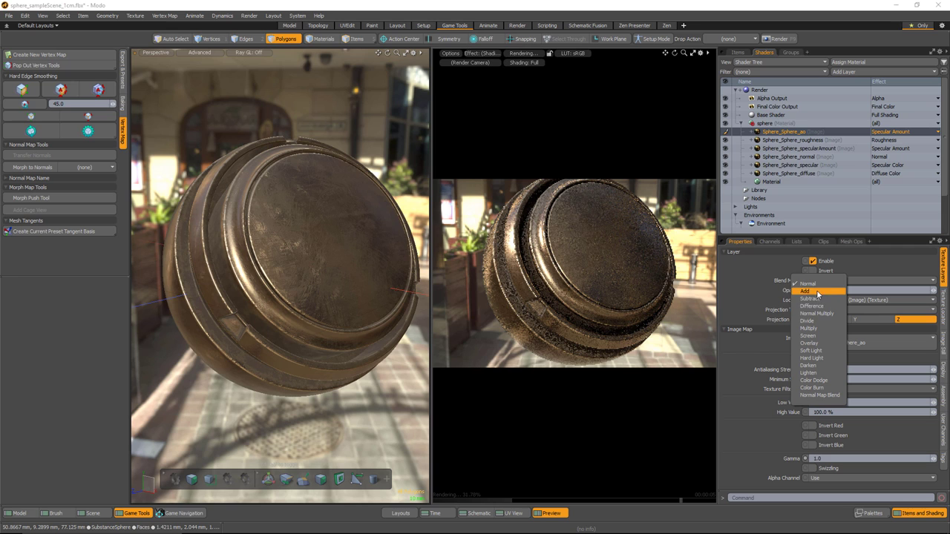
click(816, 331)
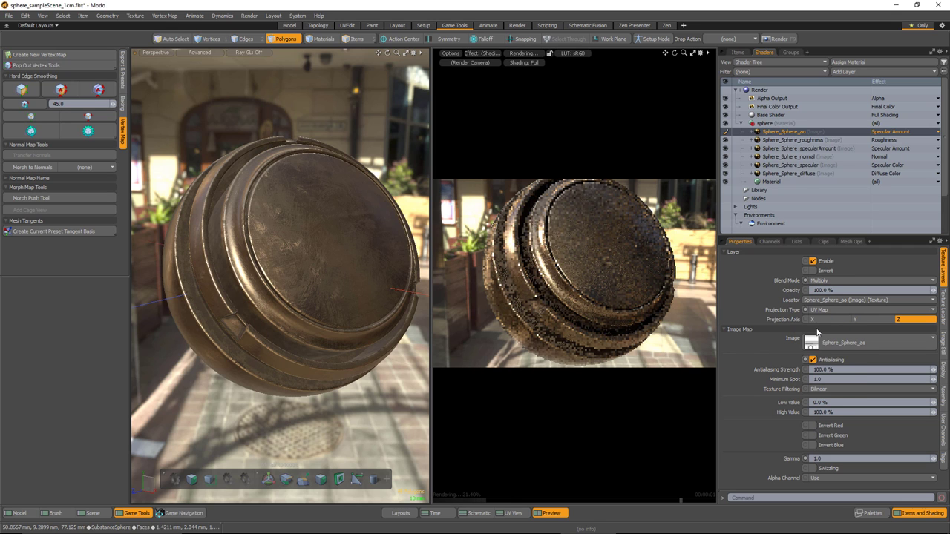